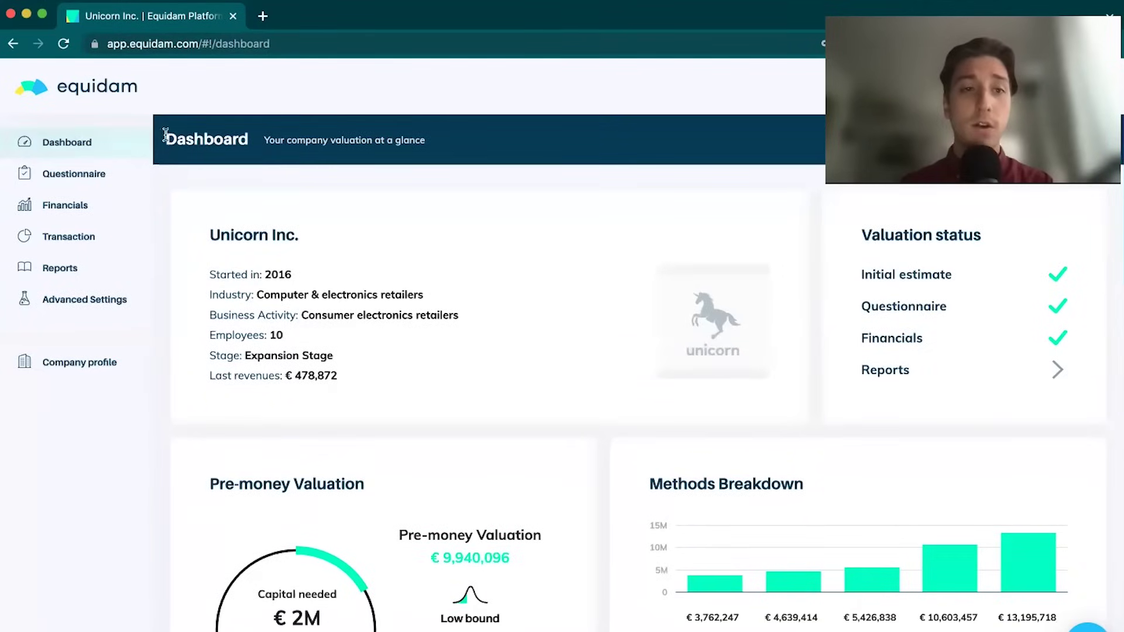
# Step: Examine the pre-money valuation figure in the Pre-money Valuation section of the company dashboard
pyautogui.scroll(-4, 540, 310)
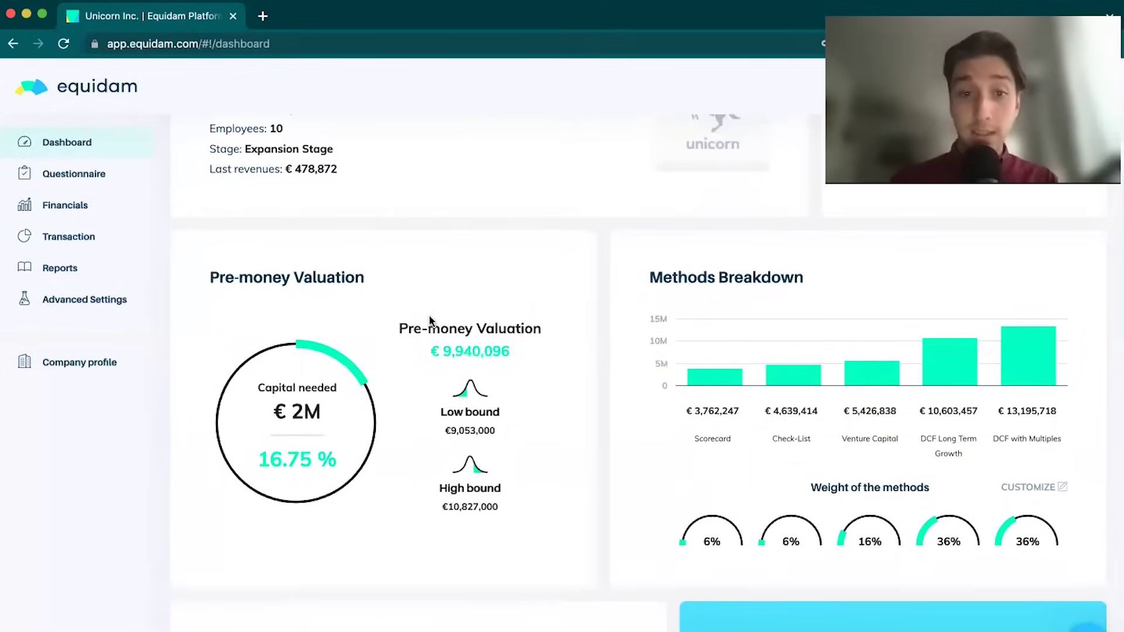
pyautogui.moveTo(399, 325); pyautogui.dragTo(534, 369)
pyautogui.click(510, 334)
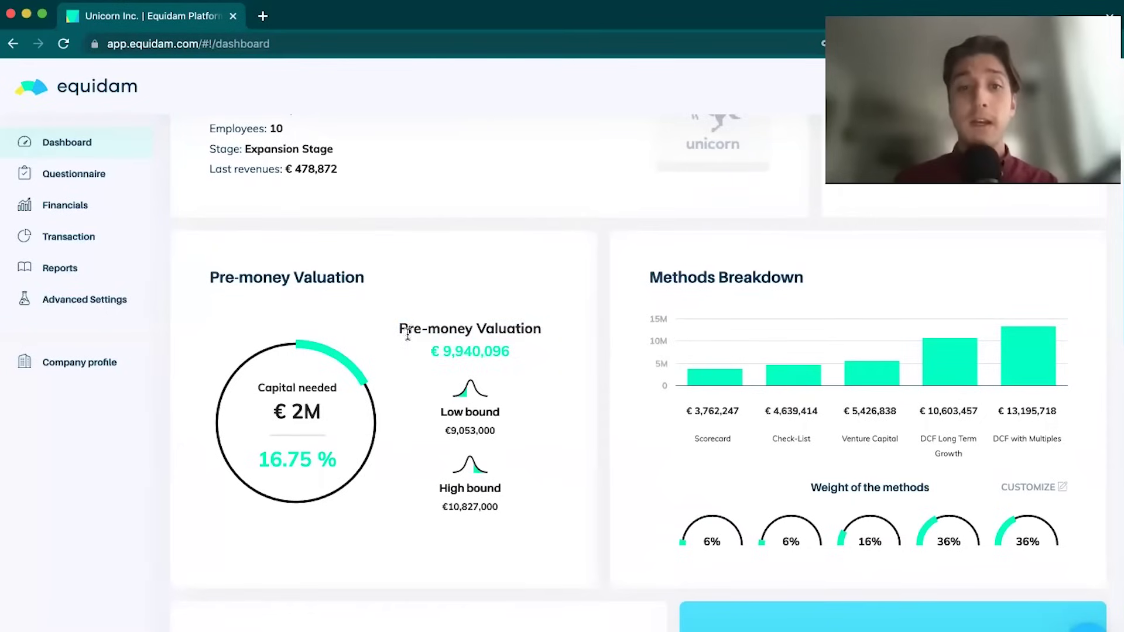
pyautogui.moveTo(402, 330); pyautogui.dragTo(515, 357)
pyautogui.click(515, 356)
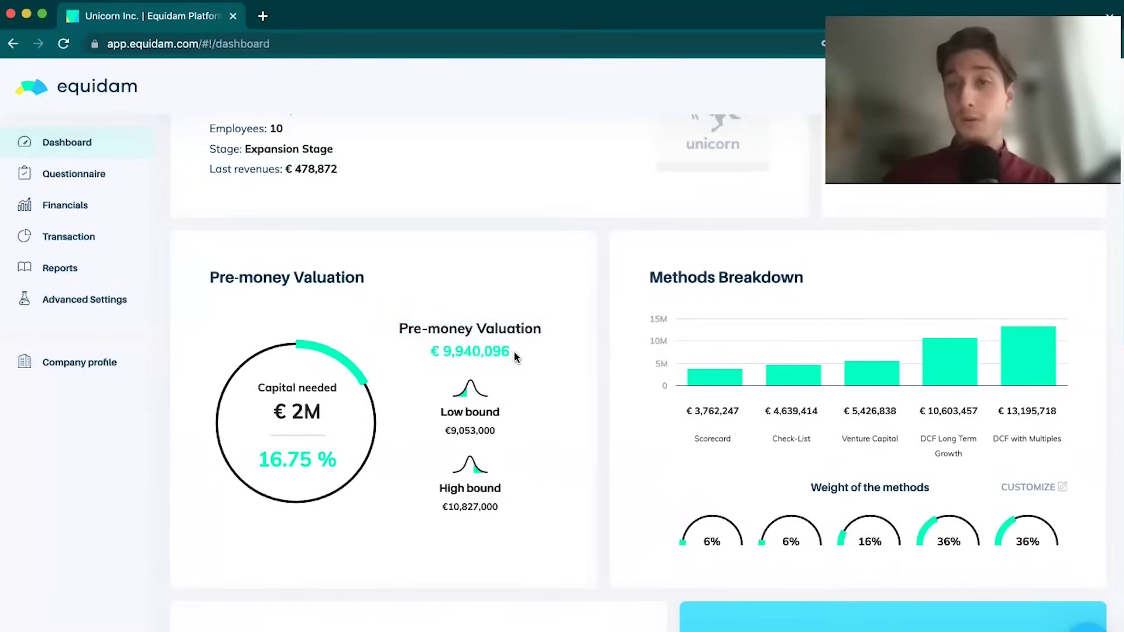
pyautogui.moveTo(513, 355); pyautogui.dragTo(543, 344)
pyautogui.click(401, 345)
pyautogui.click(543, 344)
pyautogui.moveTo(432, 350); pyautogui.dragTo(542, 349)
pyautogui.click(539, 349)
# Step: Examine the names, values and weights of the five valuation methods in the Methods Breakdown
pyautogui.moveTo(693, 439); pyautogui.dragTo(1068, 442)
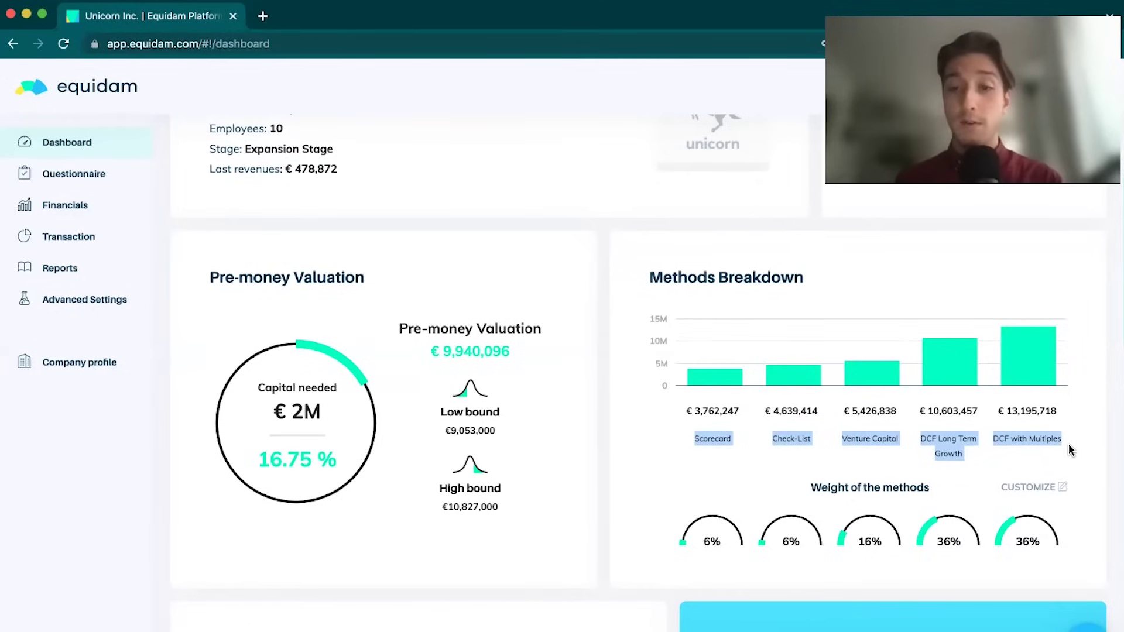
pyautogui.click(803, 463)
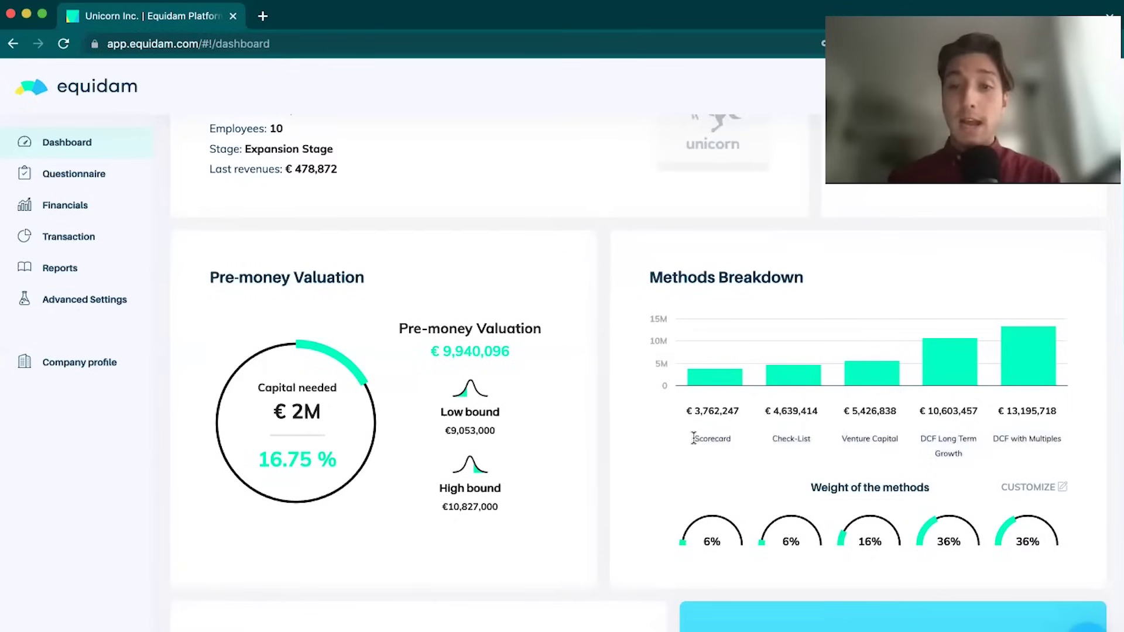
pyautogui.moveTo(687, 437); pyautogui.dragTo(1065, 447)
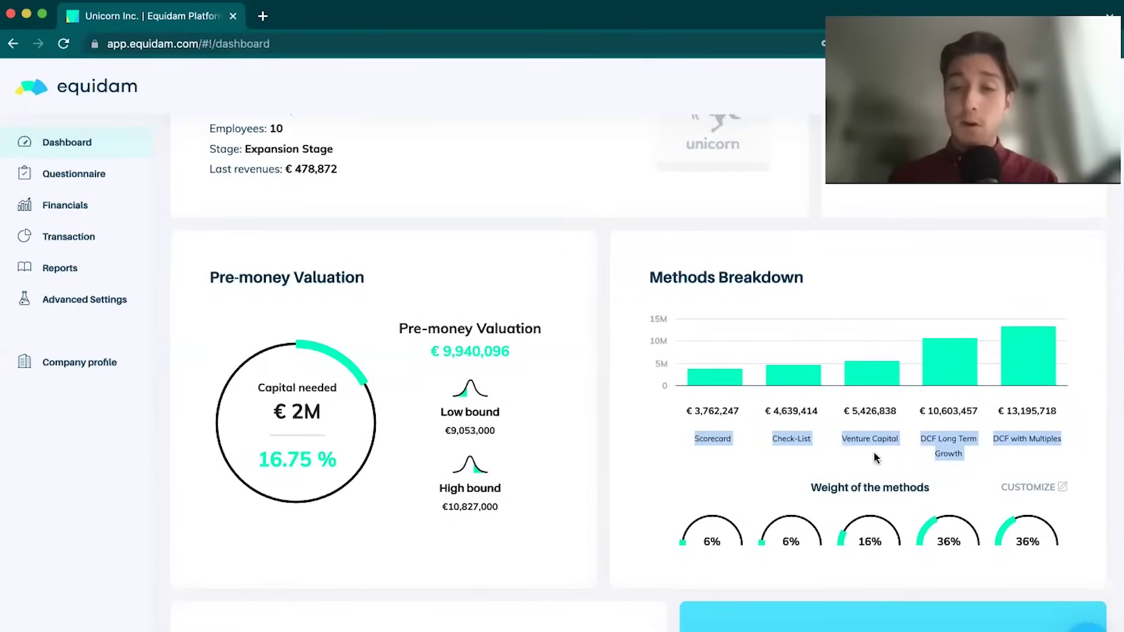
pyautogui.moveTo(679, 408); pyautogui.dragTo(1067, 413)
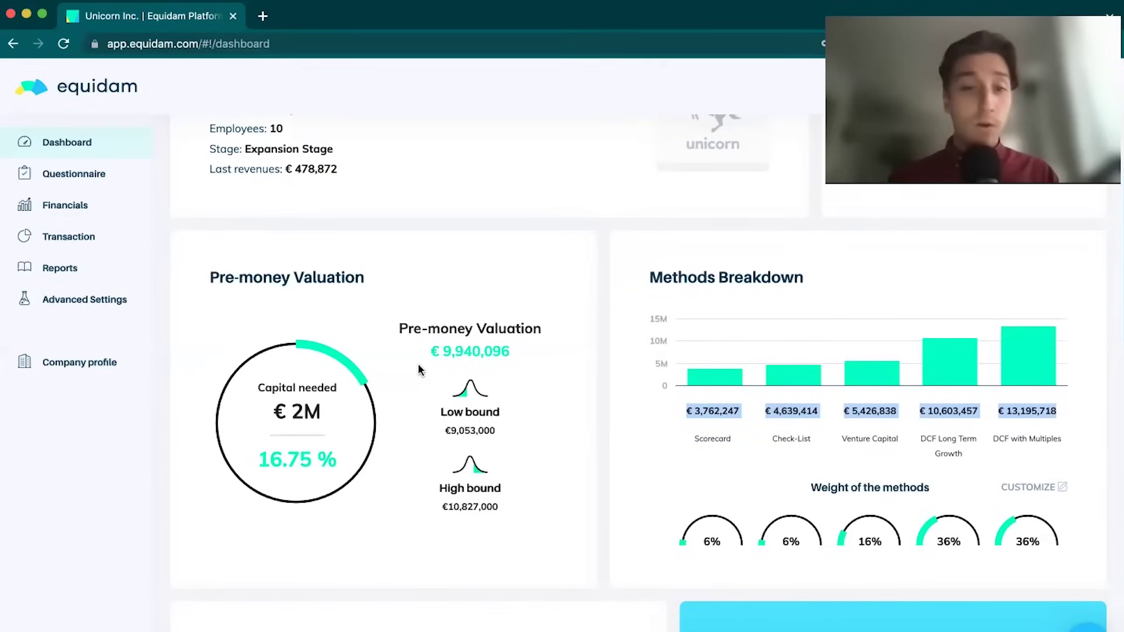
pyautogui.moveTo(394, 326); pyautogui.dragTo(565, 370)
pyautogui.click(565, 370)
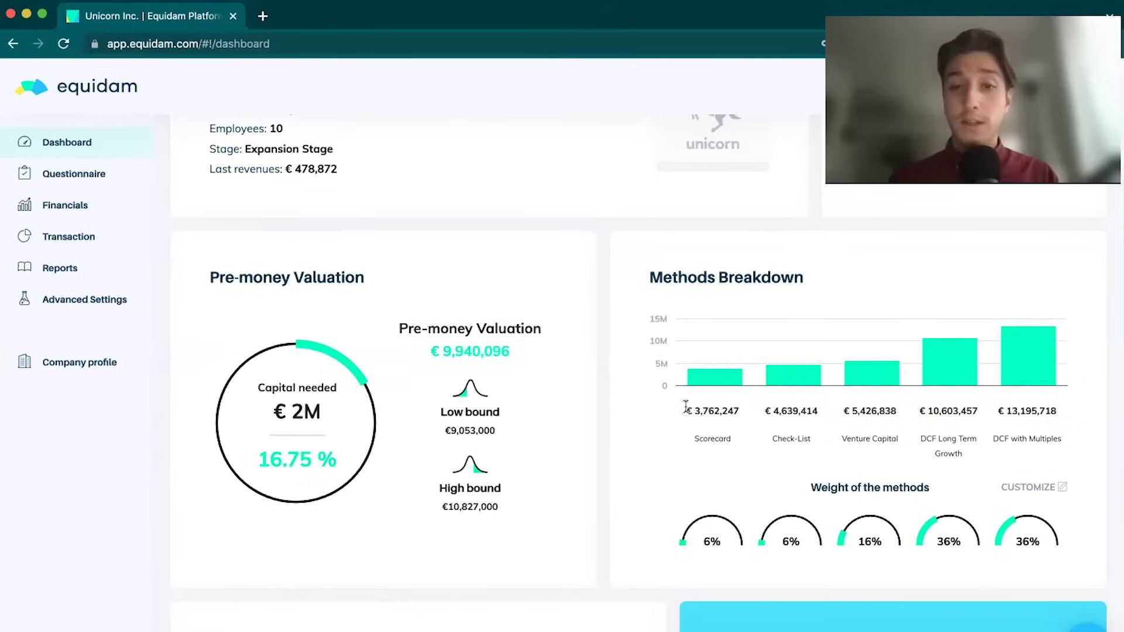
pyautogui.moveTo(685, 405); pyautogui.dragTo(1063, 409)
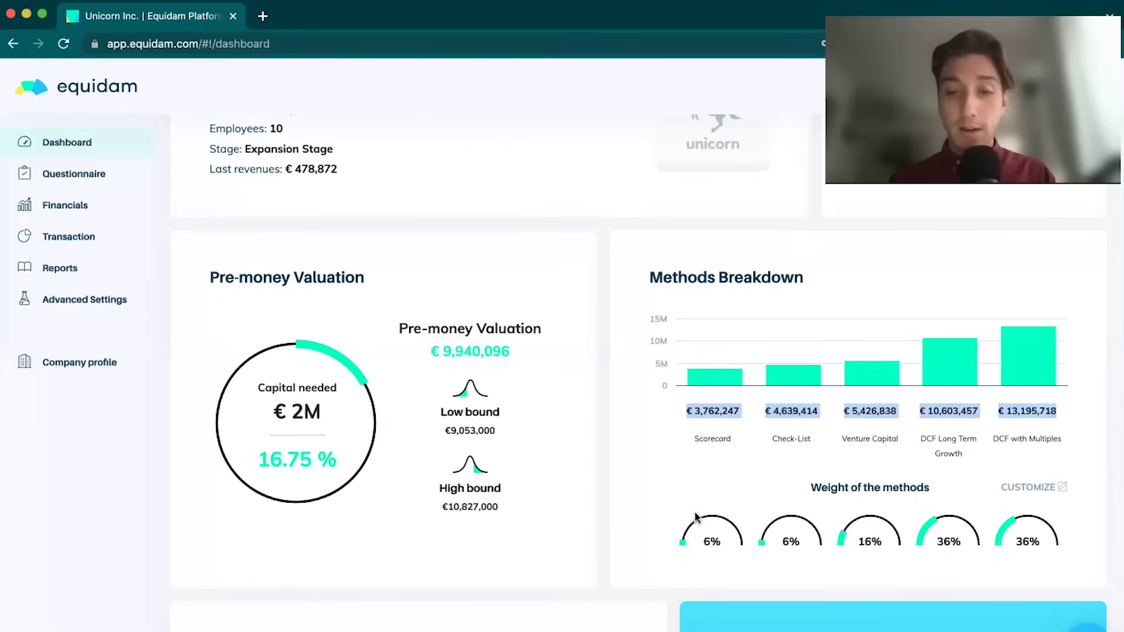
pyautogui.moveTo(690, 519); pyautogui.dragTo(1039, 543)
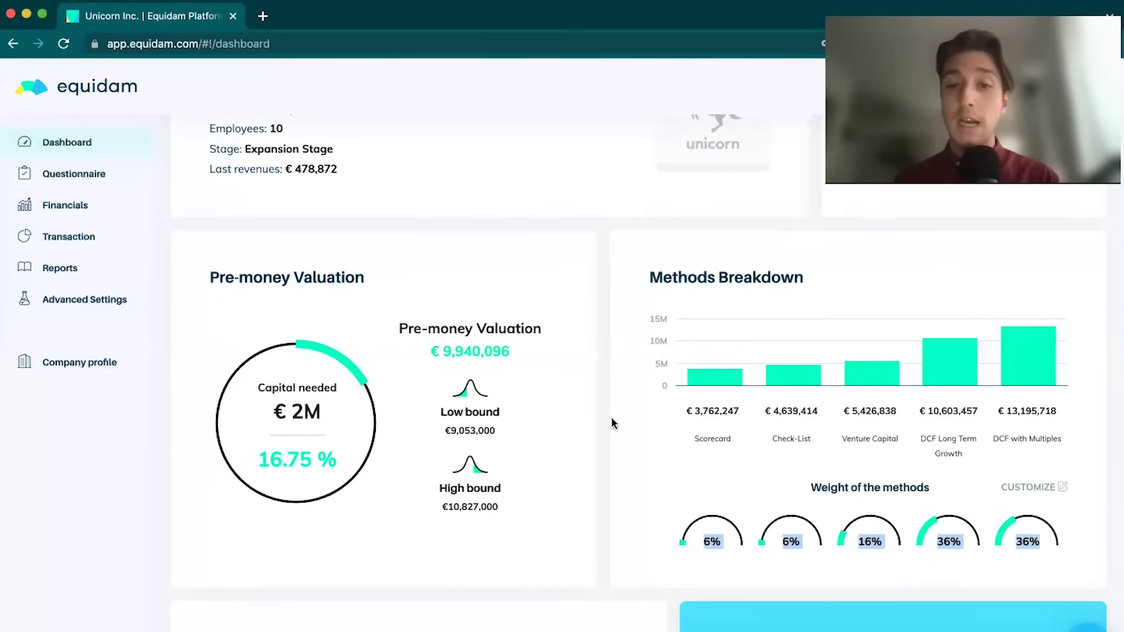
# Step: Compare the individual valuation results of the five methods with the overall pre-money valuation
pyautogui.click(713, 415)
pyautogui.moveTo(712, 416); pyautogui.dragTo(1064, 414)
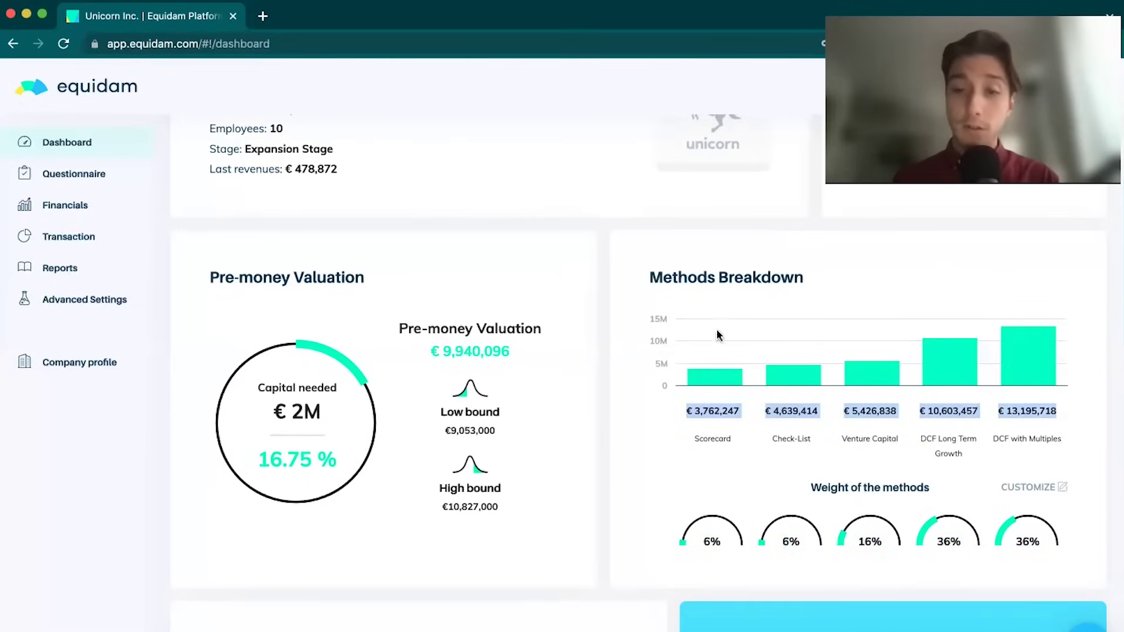
pyautogui.moveTo(401, 333); pyautogui.dragTo(537, 358)
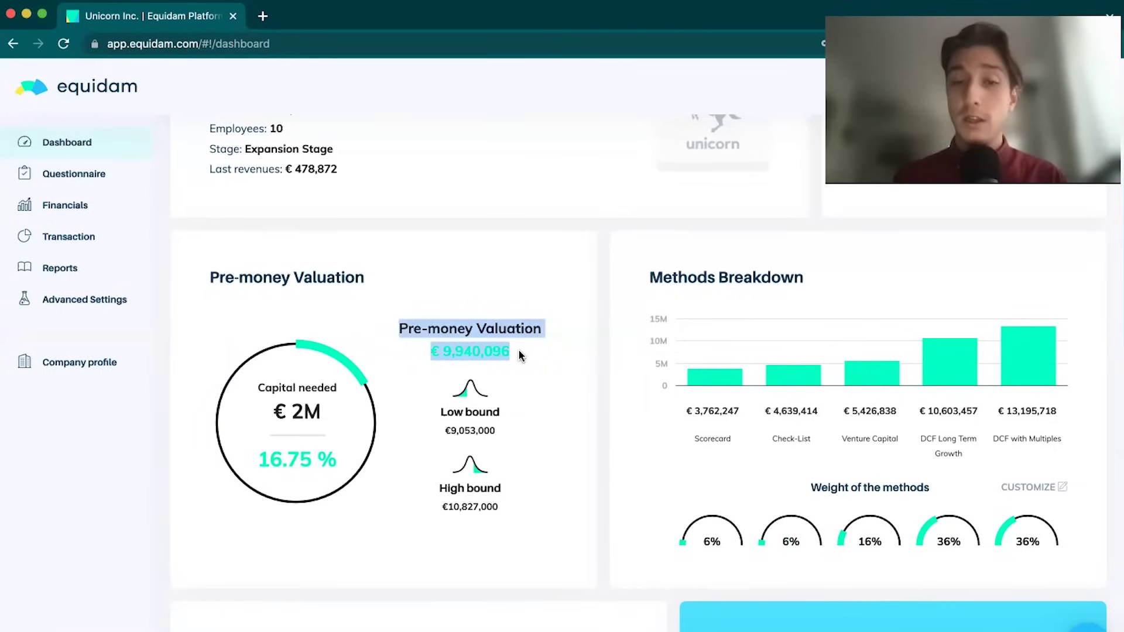
pyautogui.click(607, 293)
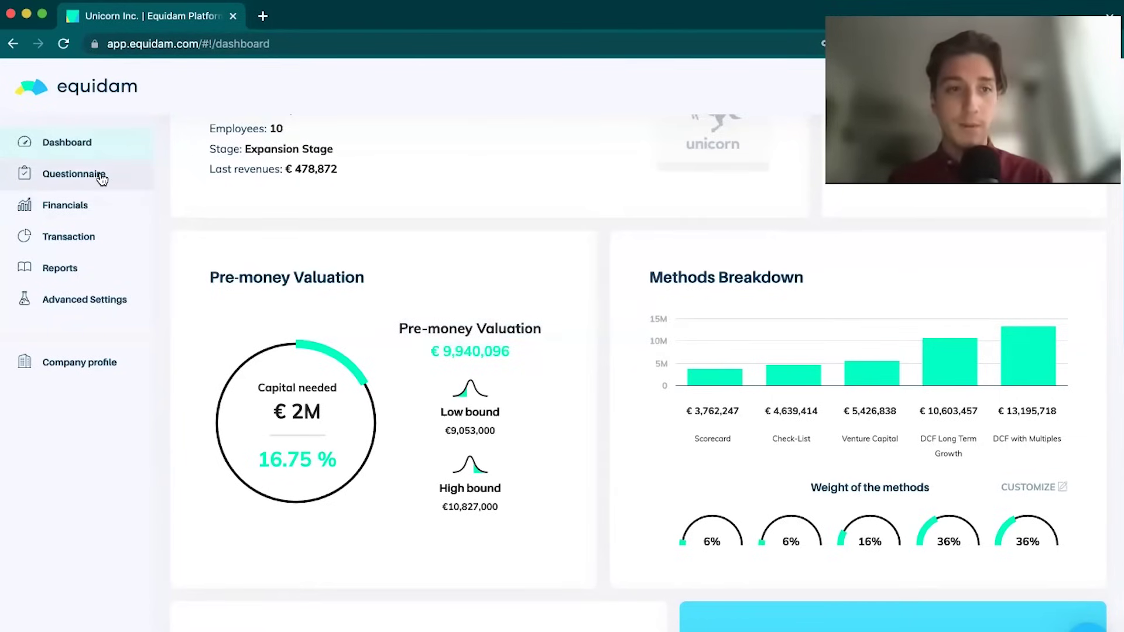
# Step: Open the Questionnaire and review the founder questions in its Team section
pyautogui.click(102, 176)
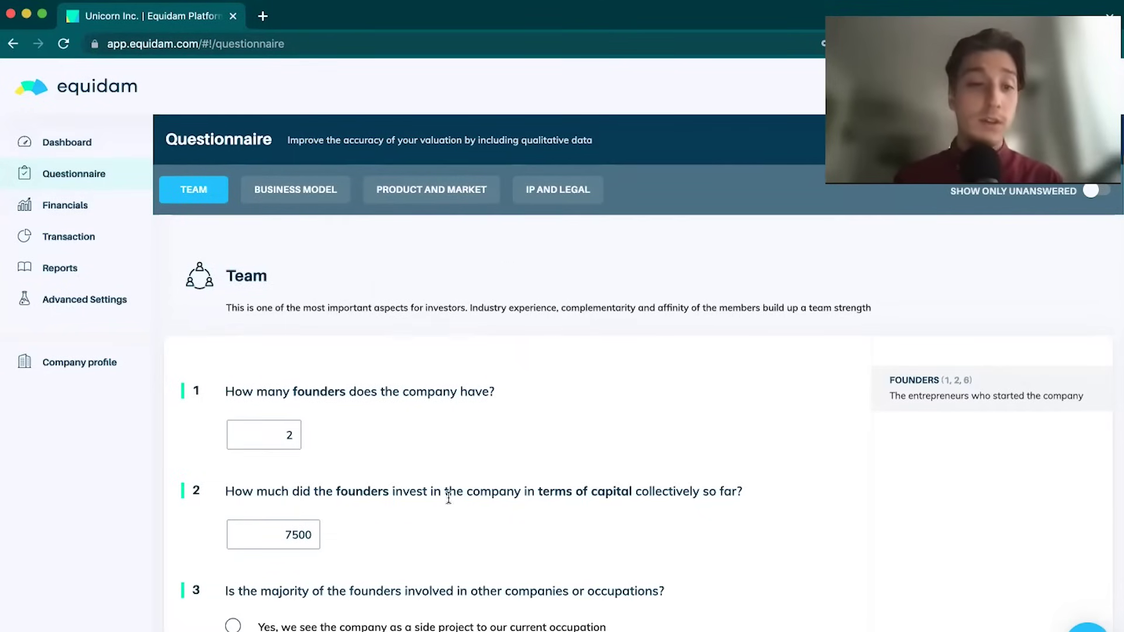
pyautogui.scroll(-2, 455, 507)
pyautogui.scroll(-5, 455, 505)
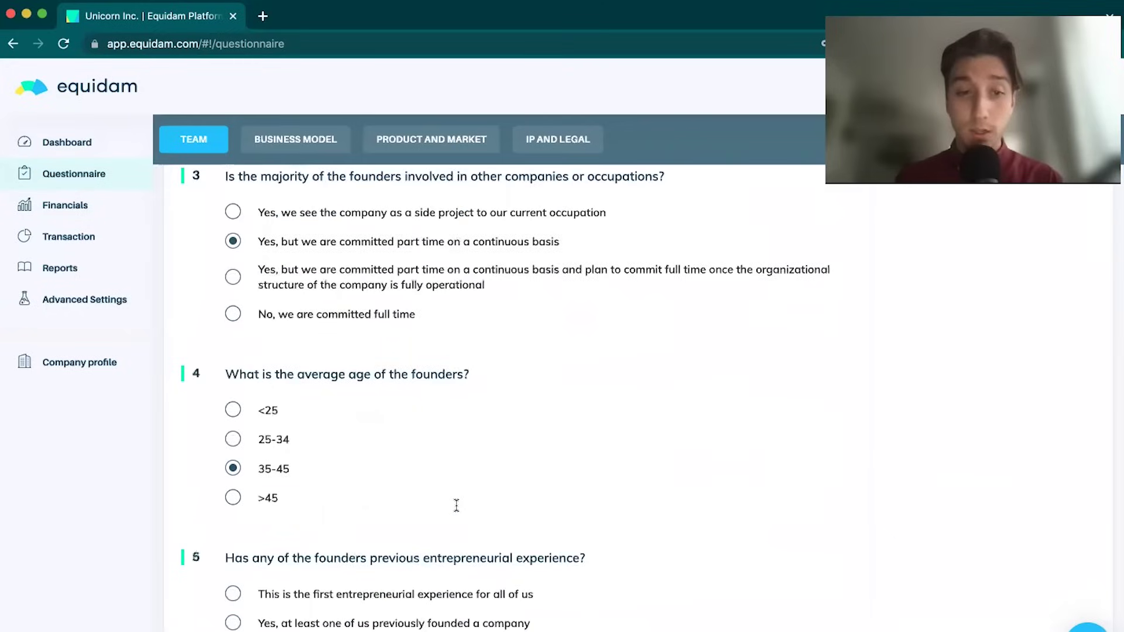
pyautogui.scroll(8, 455, 505)
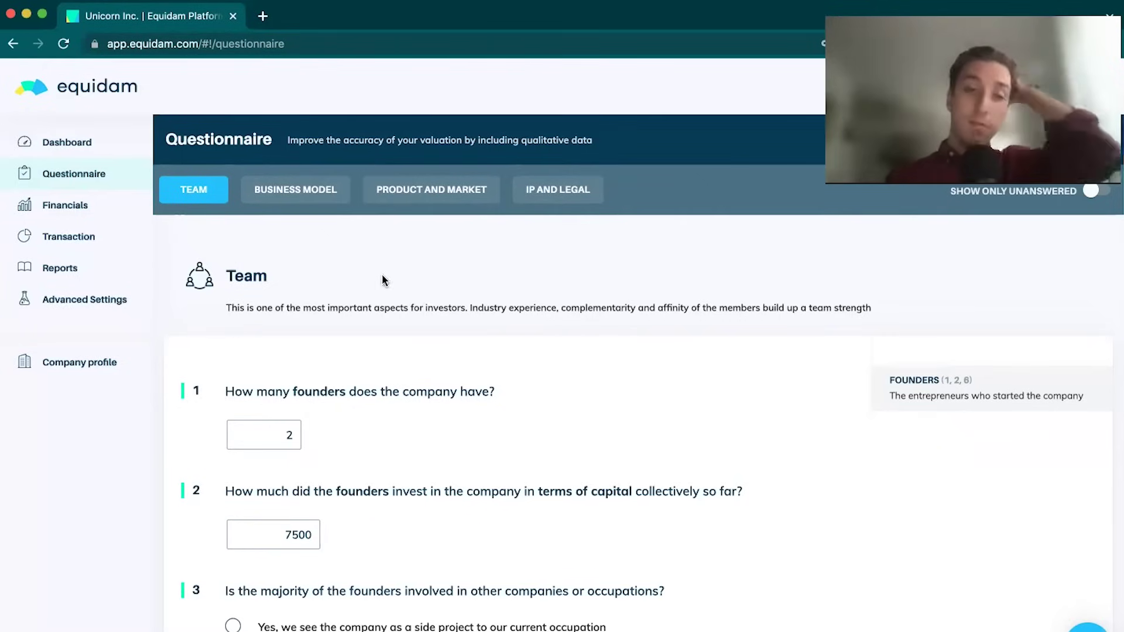
pyautogui.moveTo(228, 274); pyautogui.dragTo(293, 273)
pyautogui.click(293, 273)
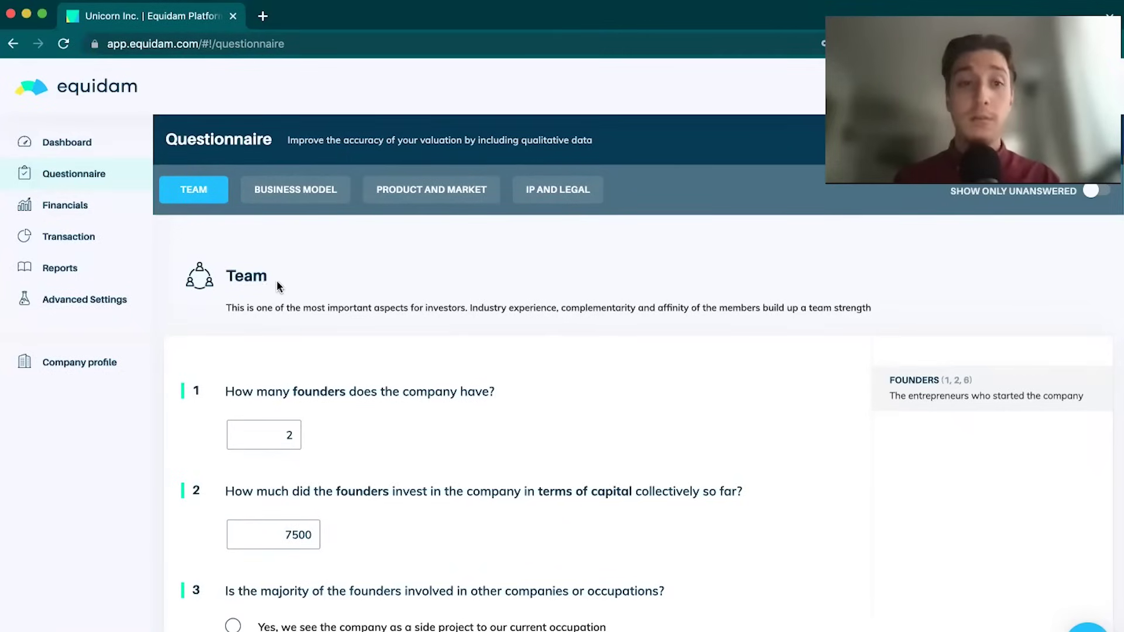
pyautogui.doubleClick(245, 276)
pyautogui.click(299, 269)
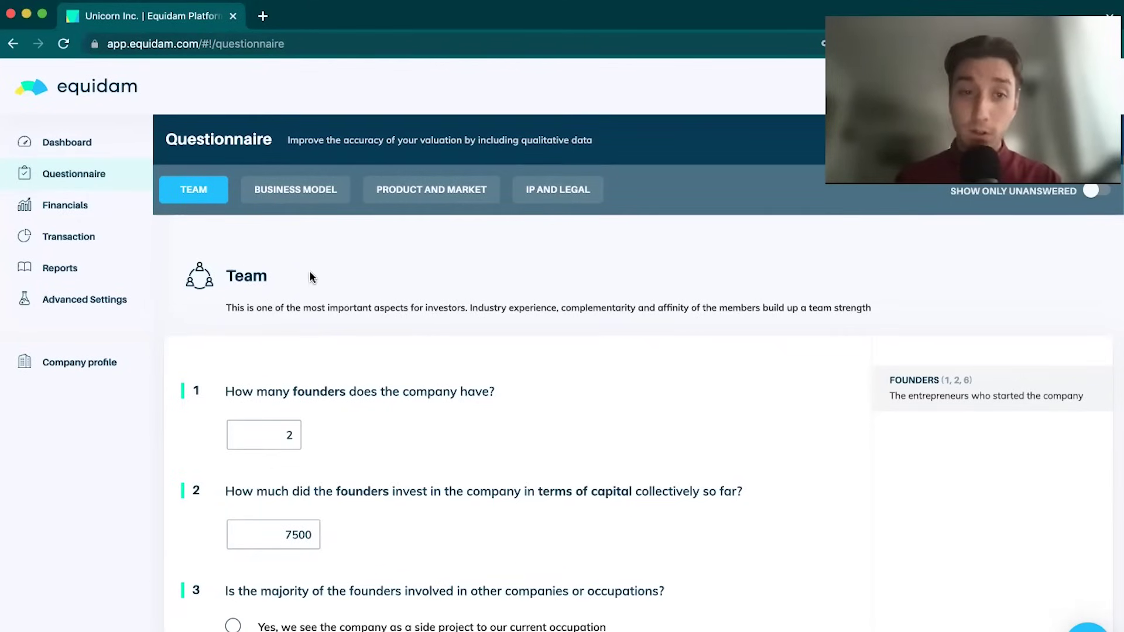
# Step: Open the Financials page and examine the past-year and forecast period columns of the projections table
pyautogui.click(73, 209)
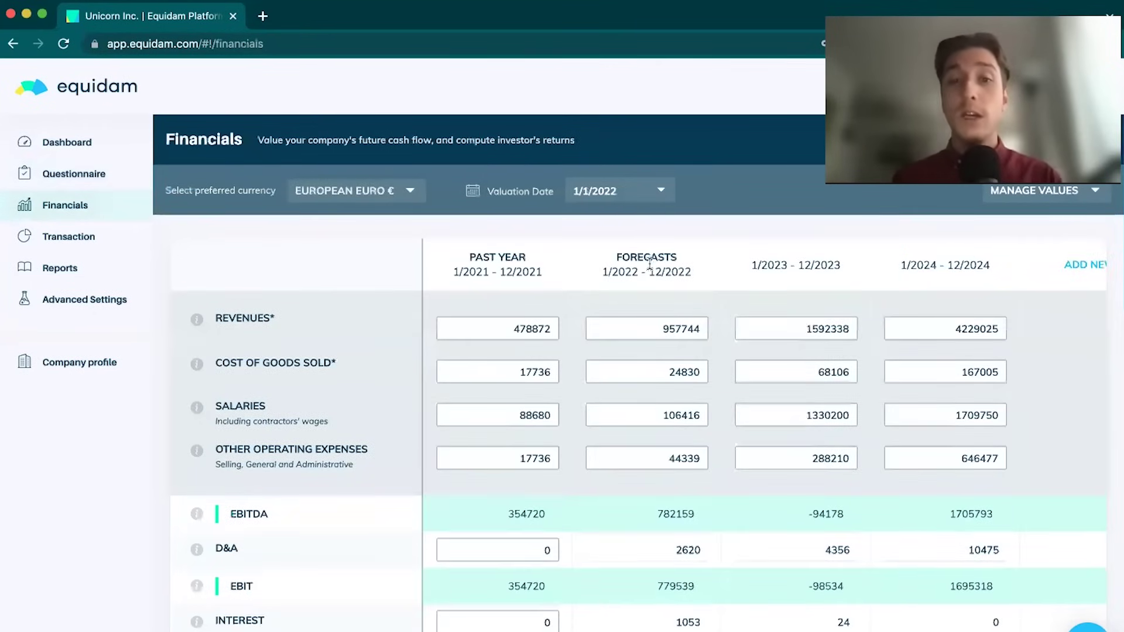
pyautogui.moveTo(612, 262); pyautogui.dragTo(1003, 275)
pyautogui.click(872, 259)
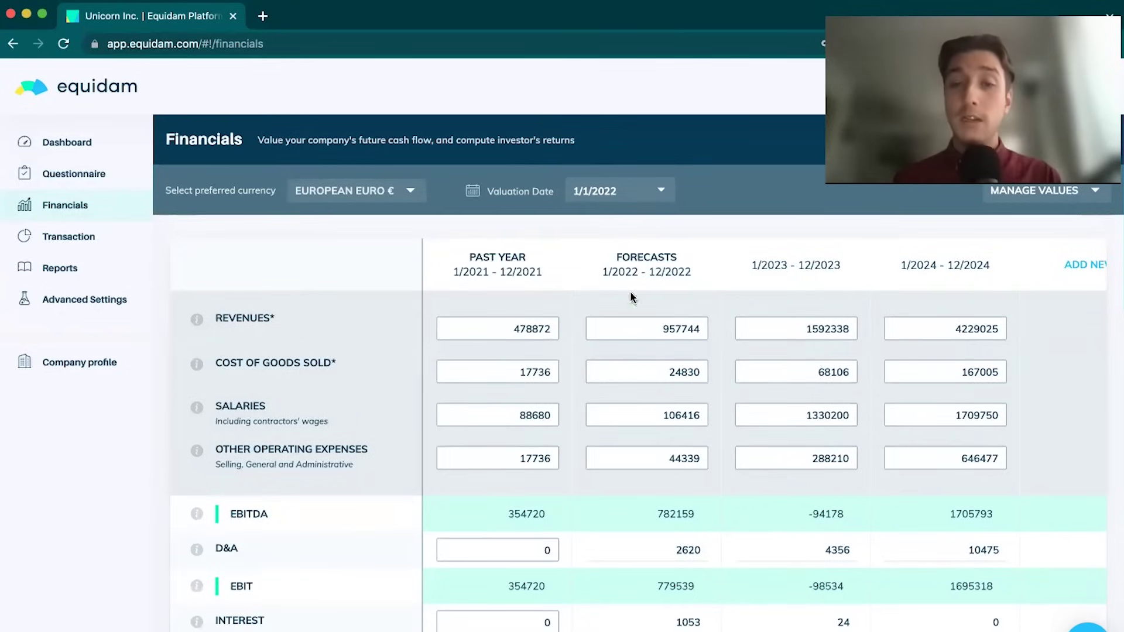
pyautogui.moveTo(457, 259); pyautogui.dragTo(562, 283)
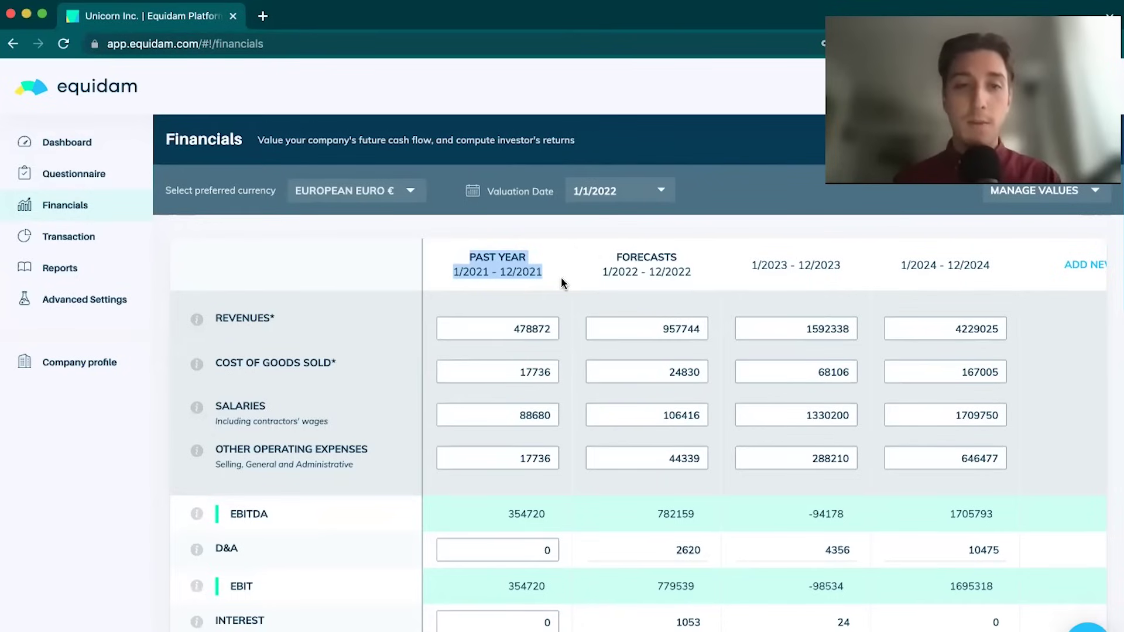
pyautogui.click(534, 220)
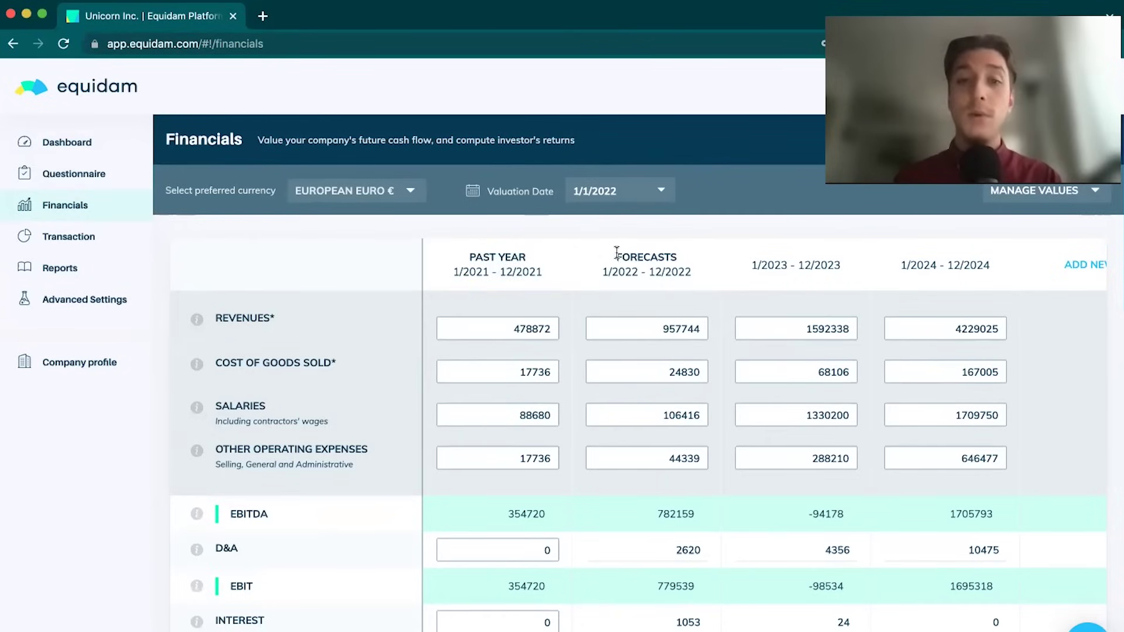
pyautogui.moveTo(616, 253); pyautogui.dragTo(997, 267)
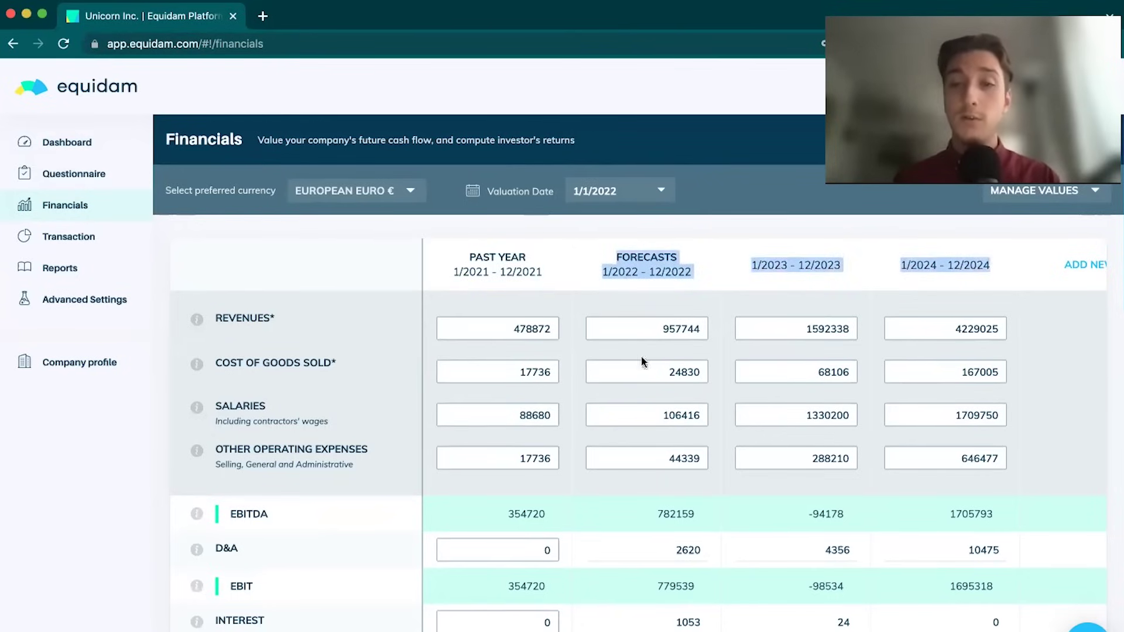
# Step: Look past the last forecast year for the option that adds another period, and return to the first columns
pyautogui.scroll(-2, 774, 378)
pyautogui.hscroll(2, 880, 340)
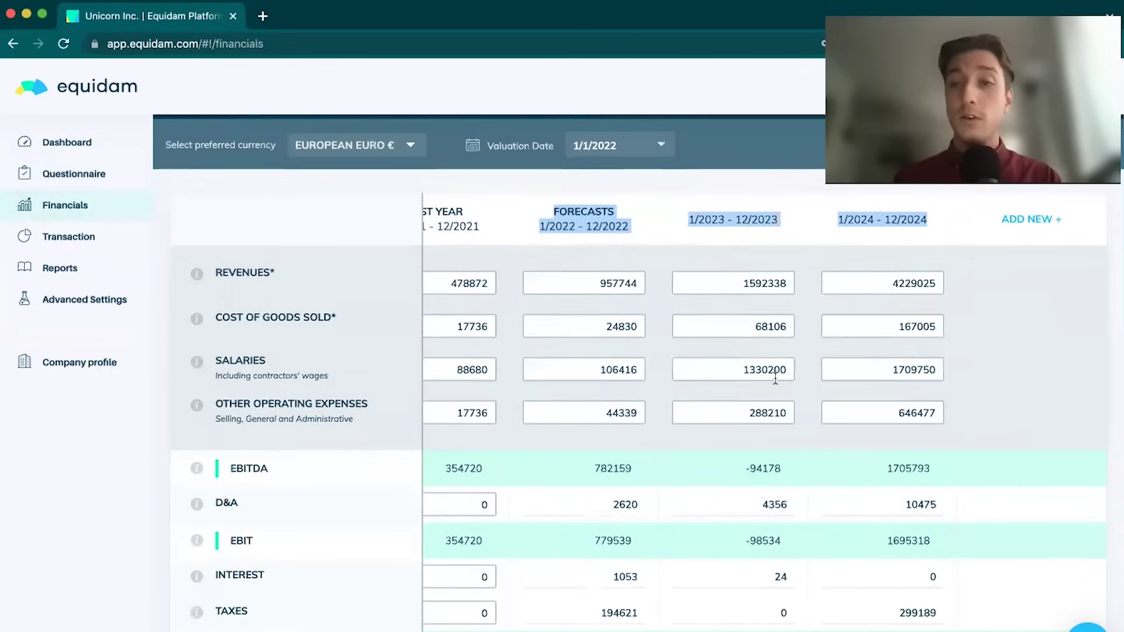
pyautogui.scroll(1, 1016, 230)
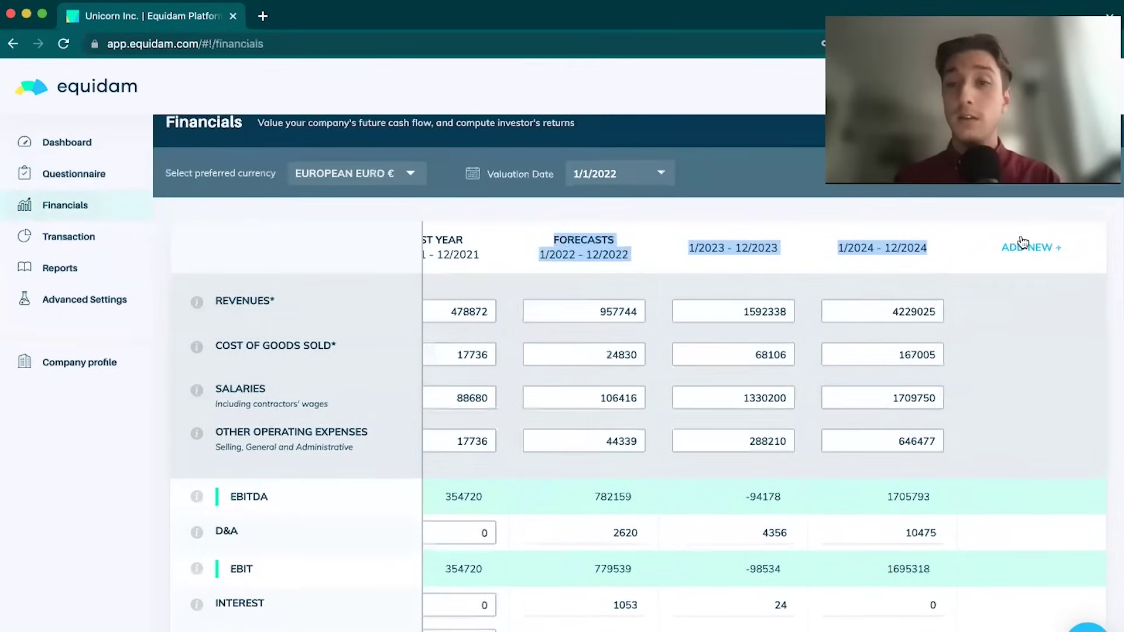
pyautogui.click(962, 224)
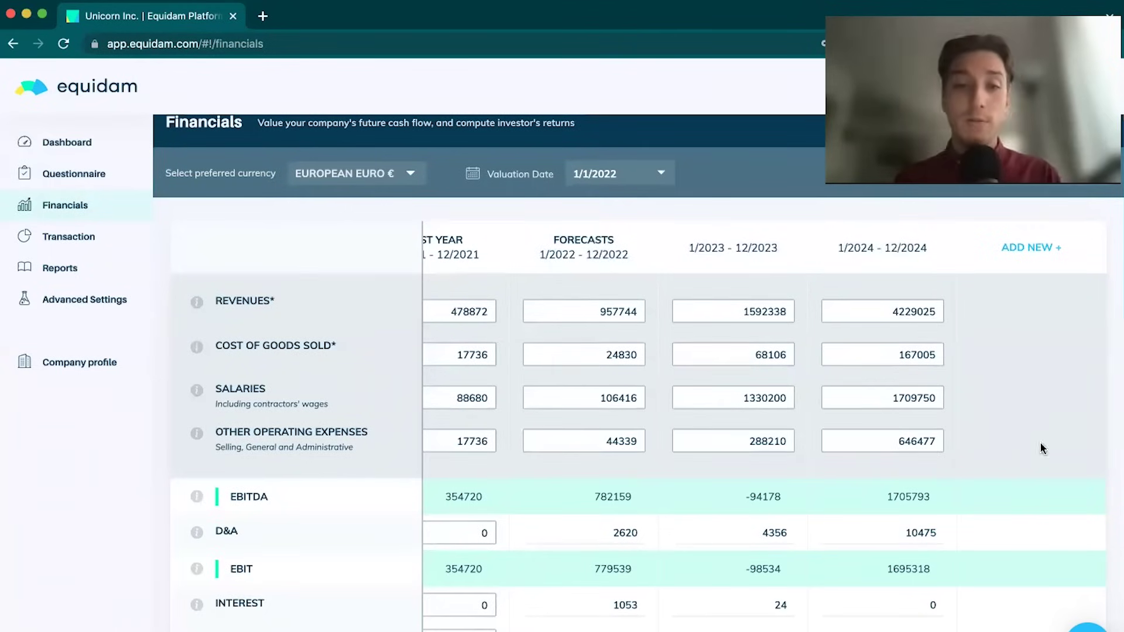
pyautogui.hscroll(-2, 598, 435)
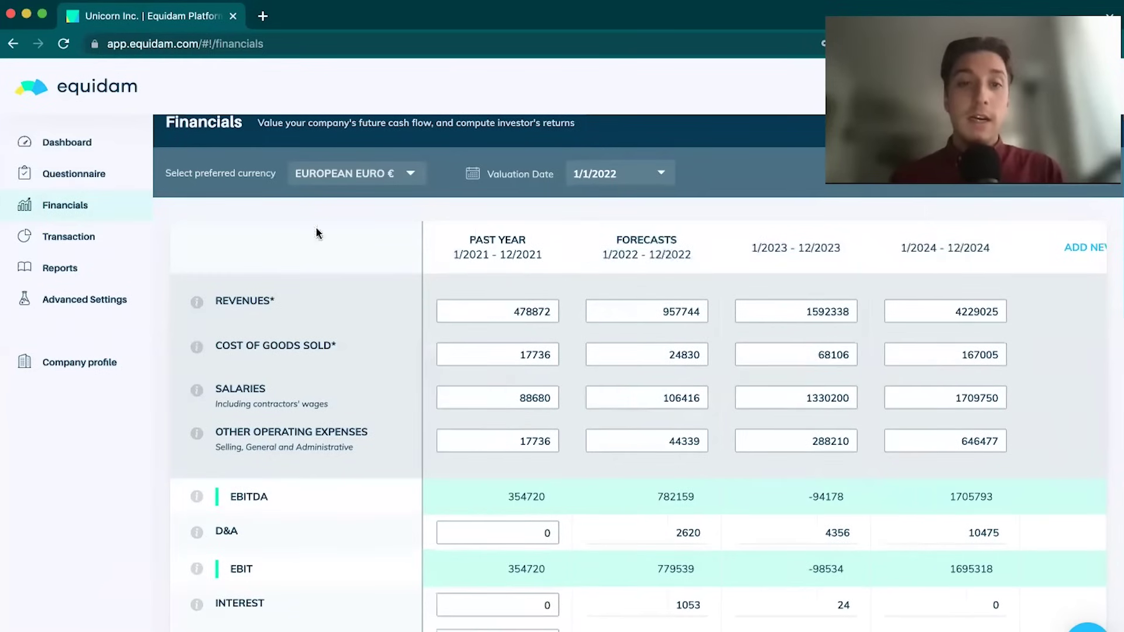
# Step: Try switching the financials' currency to British Pound £ with the Convert € to £ option, and cancel the change
pyautogui.click(351, 177)
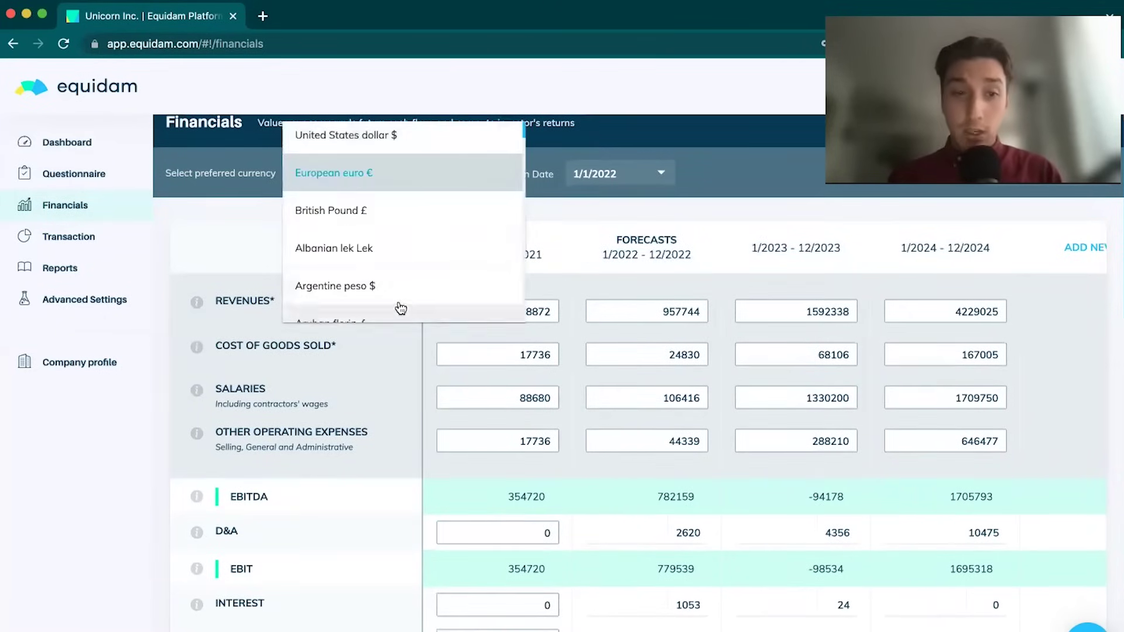
pyautogui.click(370, 216)
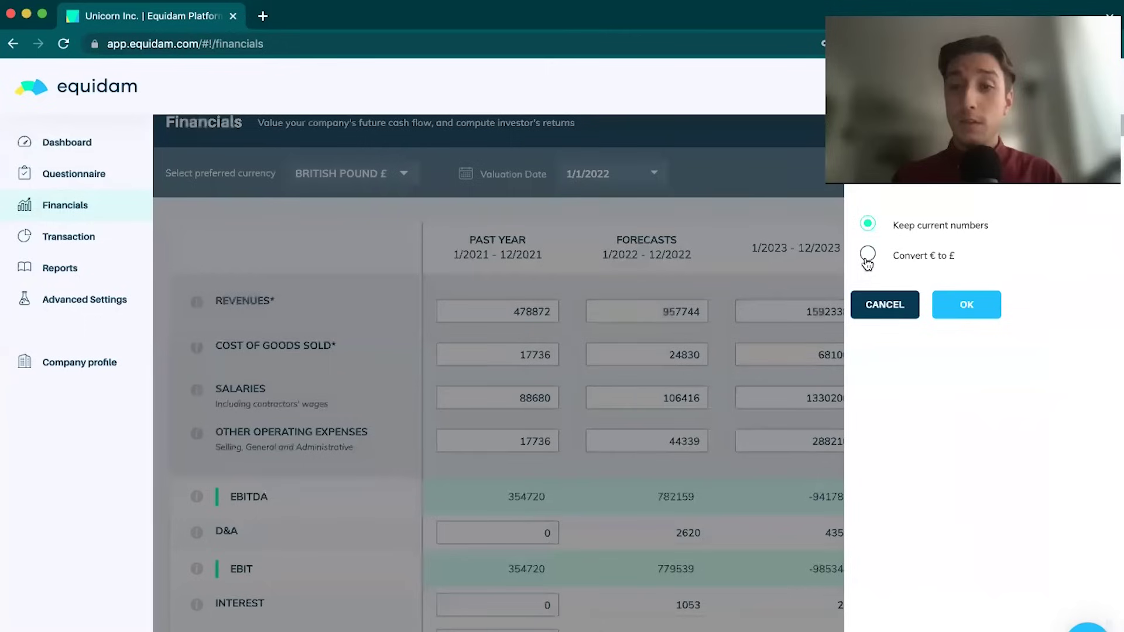
pyautogui.click(867, 256)
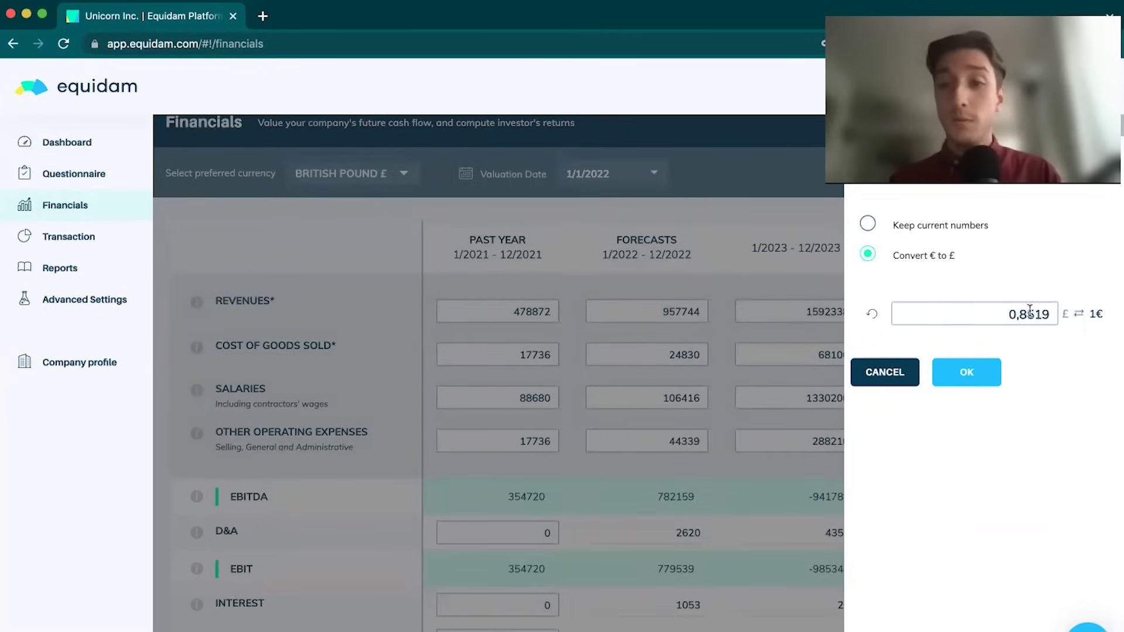
pyautogui.click(884, 374)
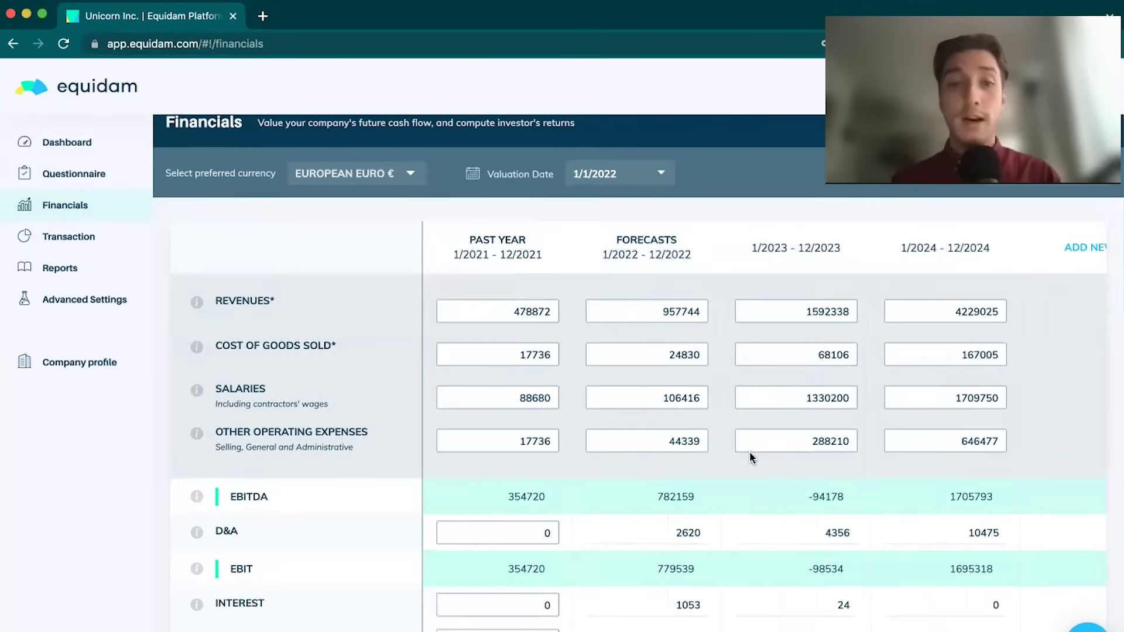
# Step: Review the financial projection rows from revenues through free cash flow, down to the Last Available Balance Sheet
pyautogui.scroll(-3, 777, 545)
pyautogui.scroll(-1, 779, 551)
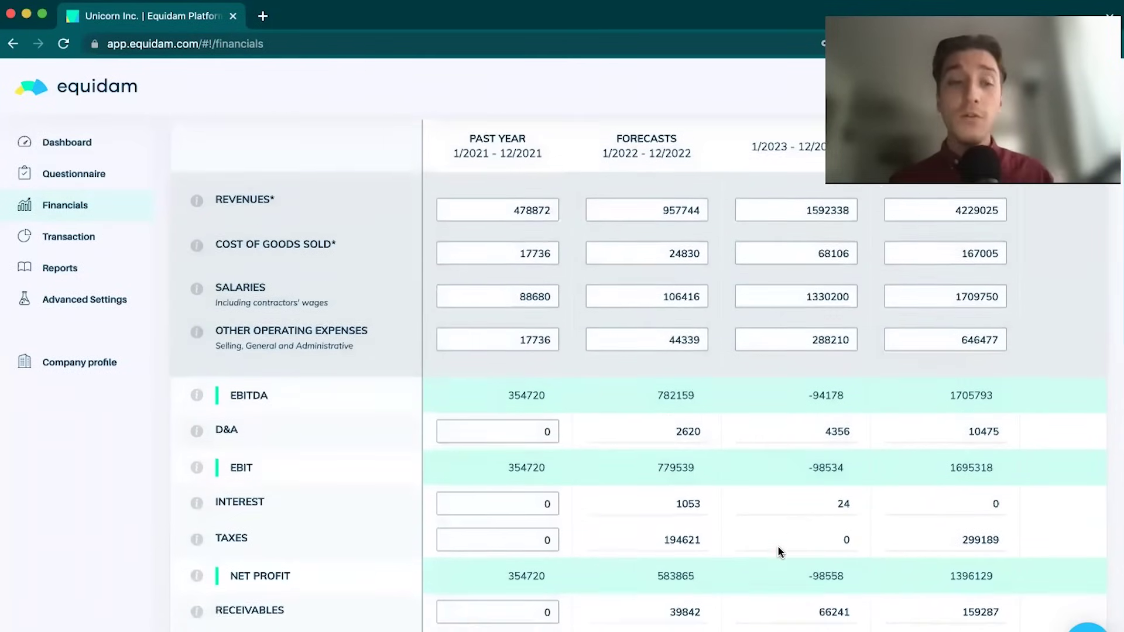
pyautogui.scroll(1, 778, 549)
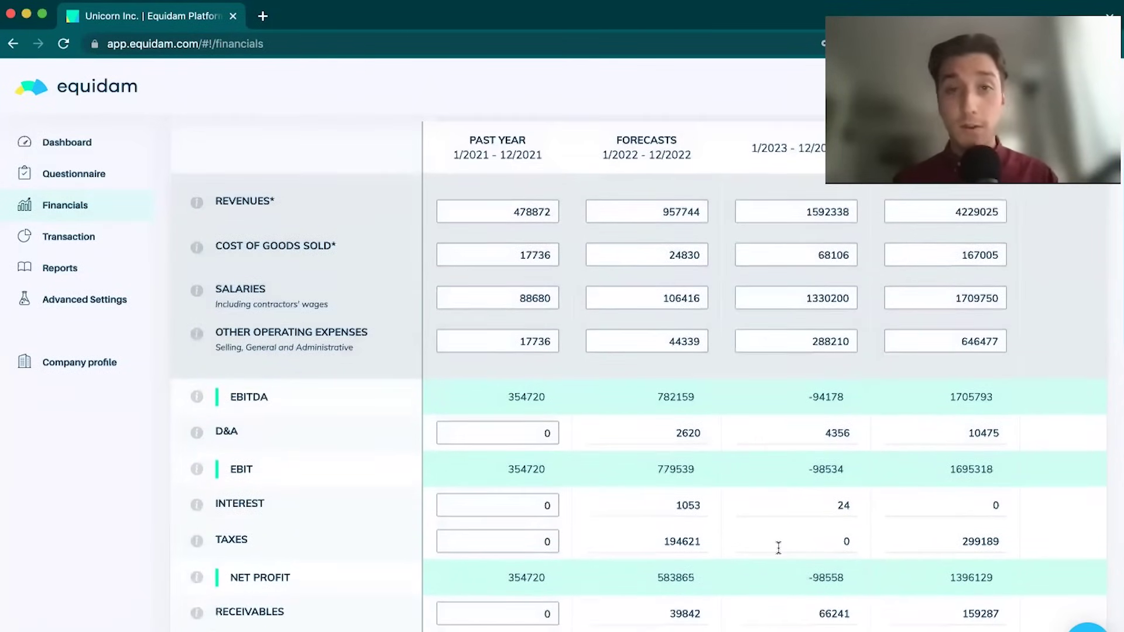
pyautogui.scroll(-1, 779, 547)
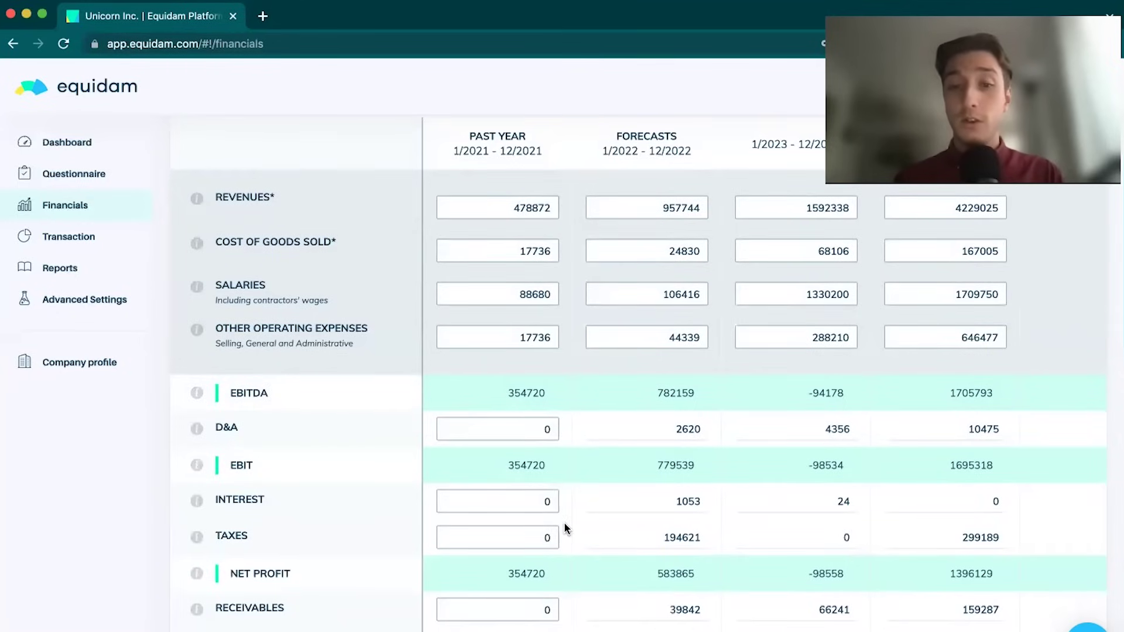
pyautogui.scroll(-13, 563, 521)
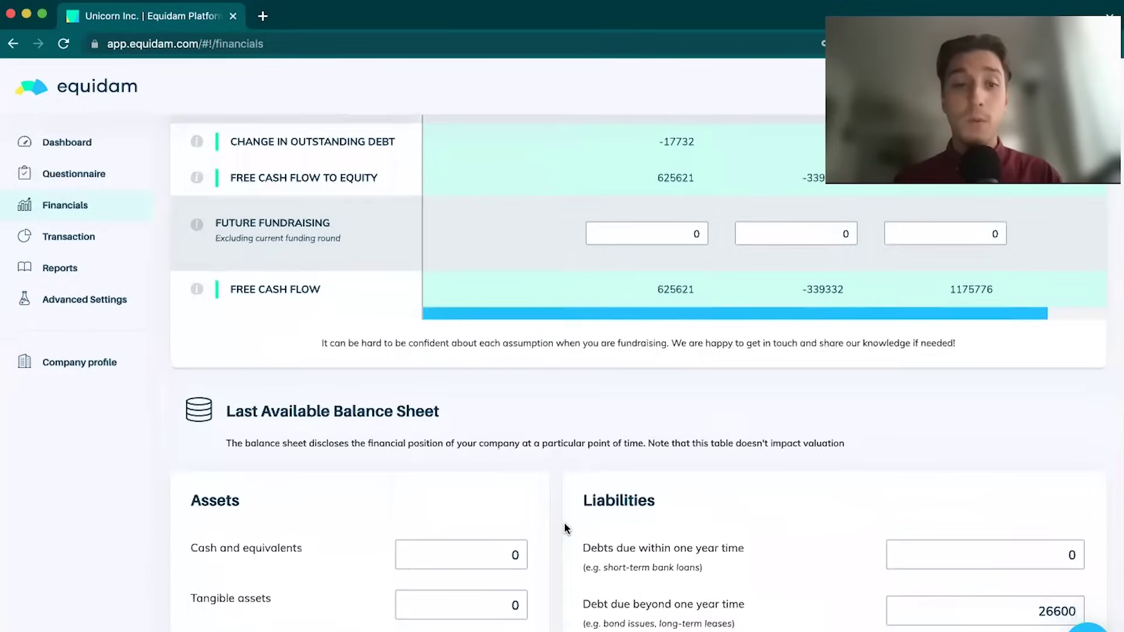
# Step: Examine the assets and liabilities fields of the Last Available Balance Sheet
pyautogui.scroll(-4, 494, 527)
pyautogui.doubleClick(277, 234)
pyautogui.tripleClick(277, 235)
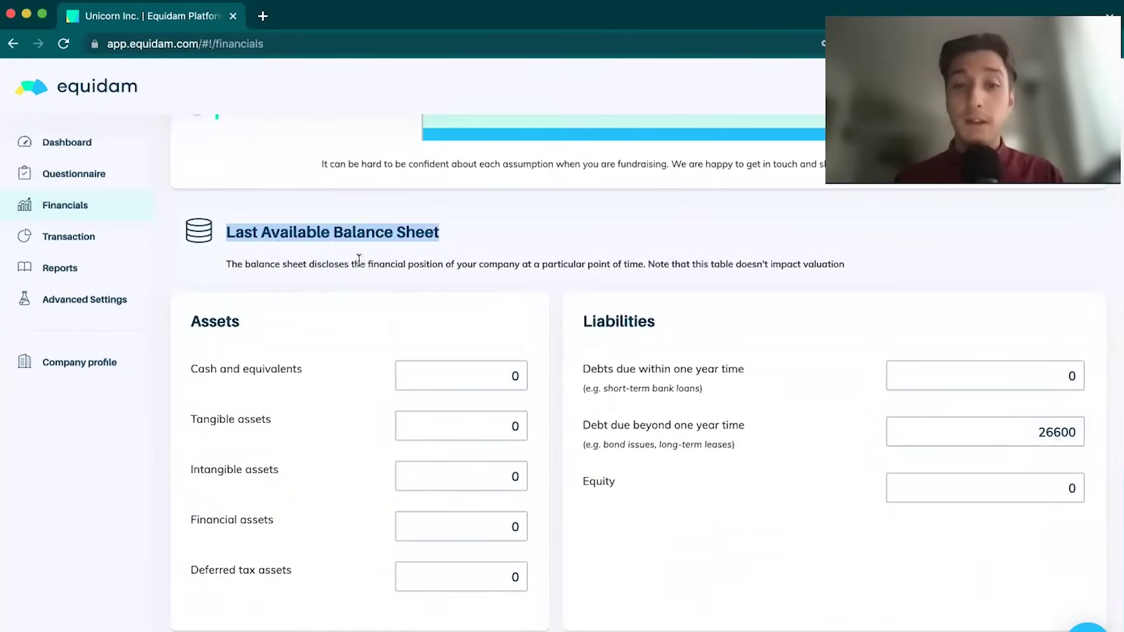
# Step: Set the revenues forecast for 1/2024 - 12/2024 to 4329025 in the projections table
pyautogui.scroll(3, 680, 300)
pyautogui.scroll(15, 681, 302)
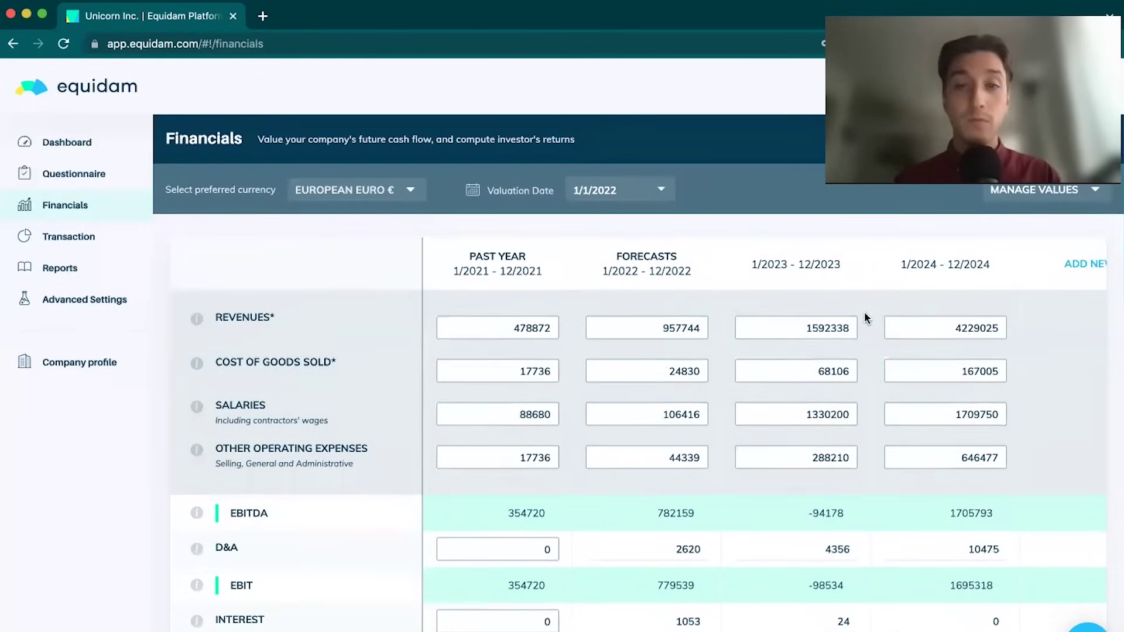
pyautogui.click(967, 328)
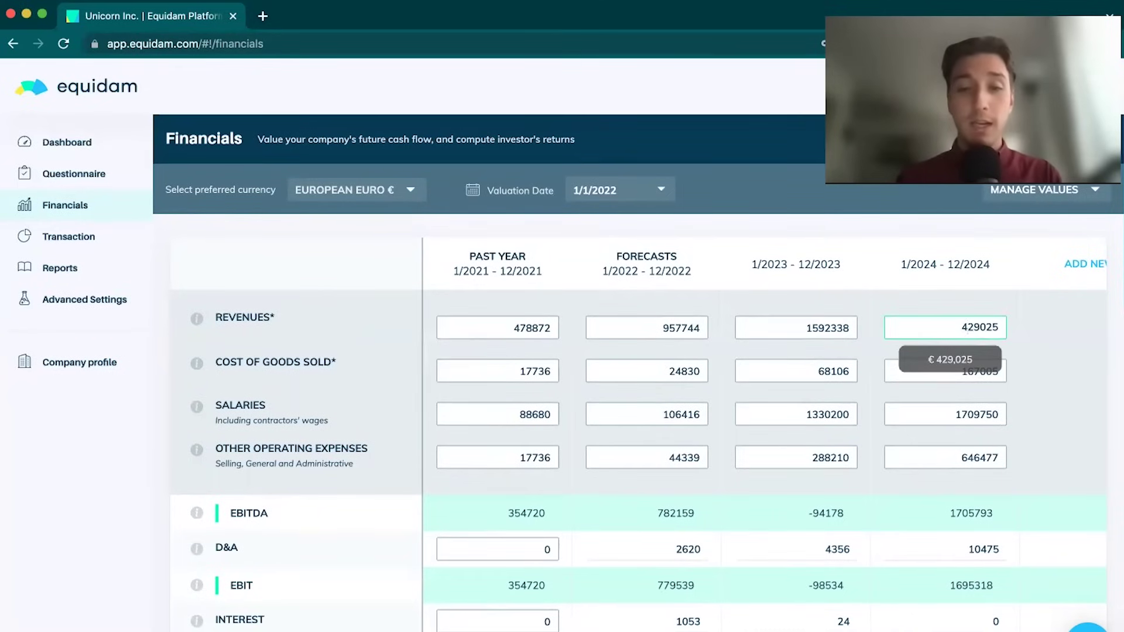
pyautogui.write('3')
pyautogui.moveTo(954, 329); pyautogui.dragTo(997, 313)
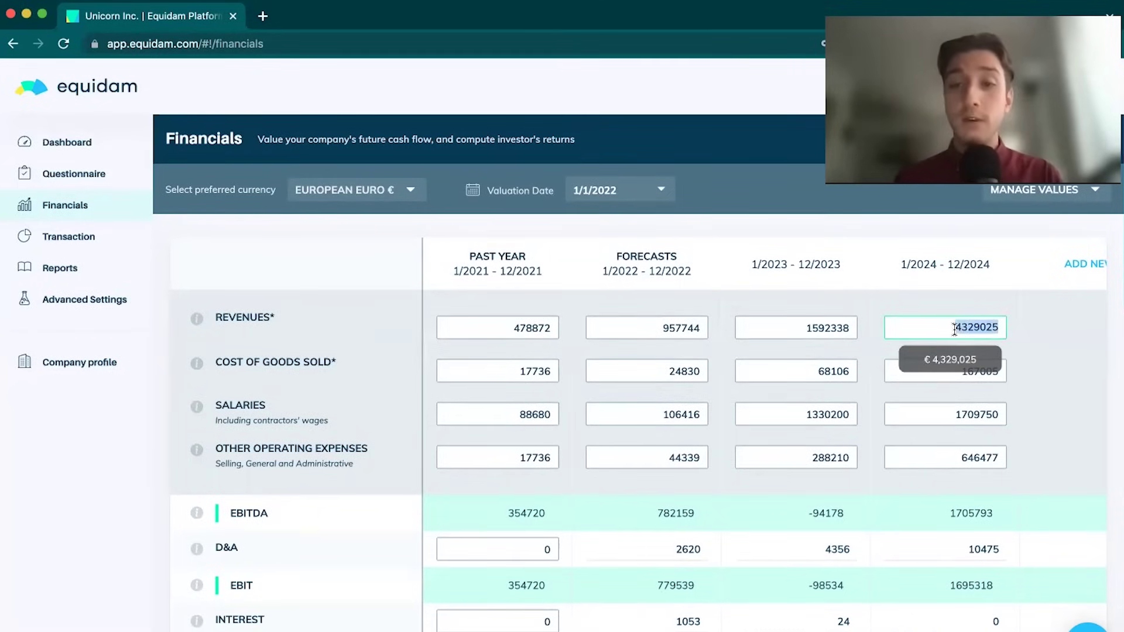
pyautogui.click(947, 276)
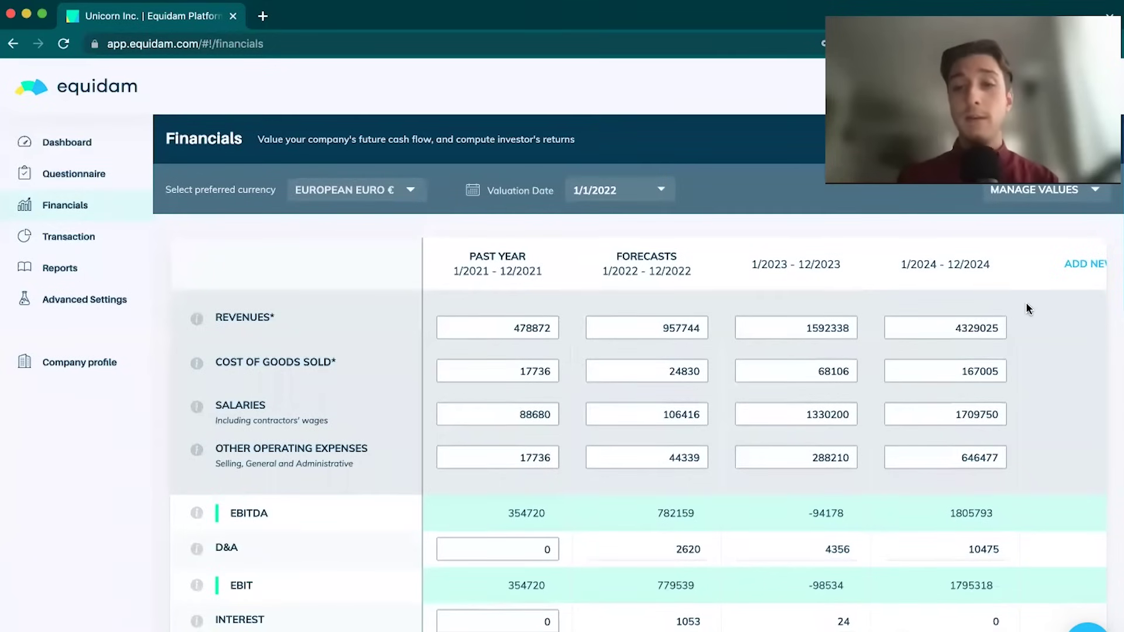
# Step: Set the revenues forecast for 1/2024 - 12/2024 to 4129025
pyautogui.click(963, 331)
pyautogui.press('BackSpace')
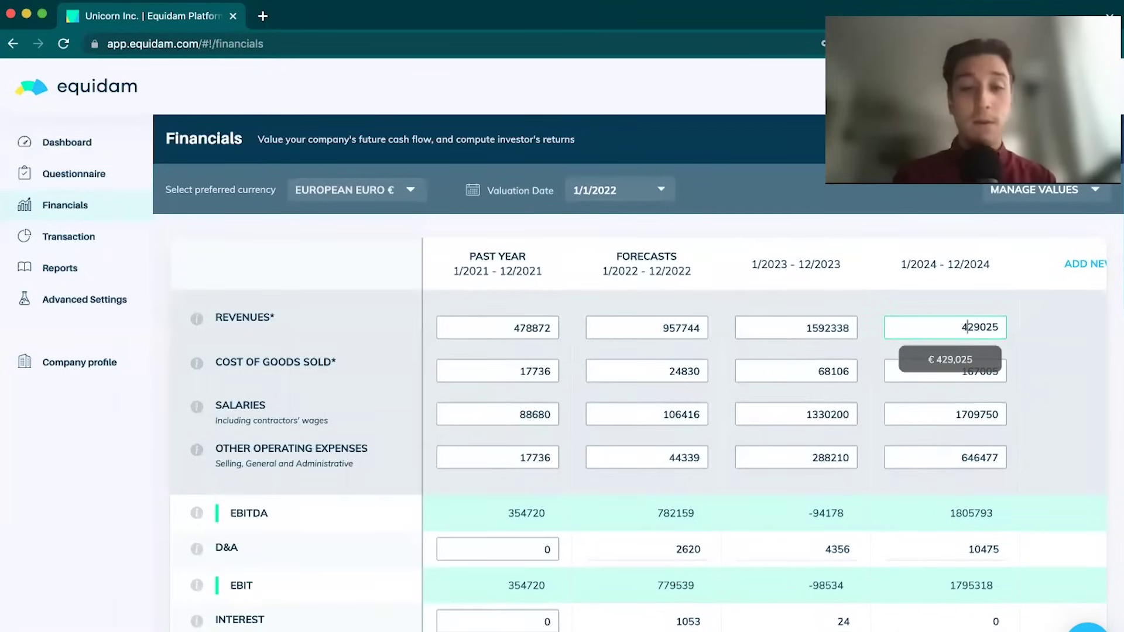
pyautogui.write('1')
pyautogui.press('Return')
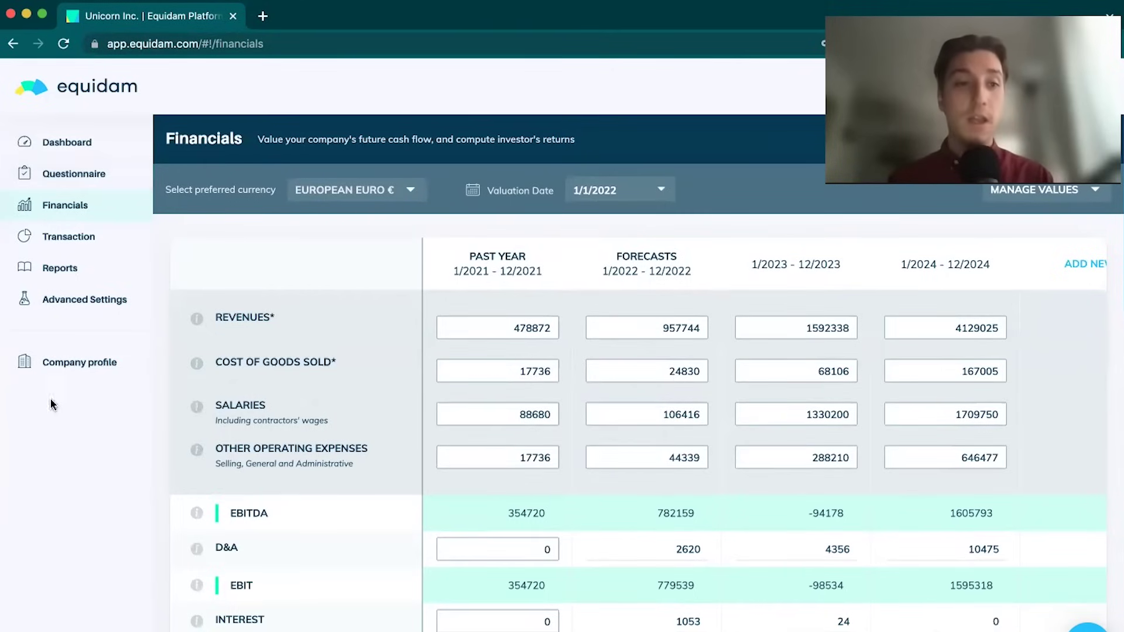
# Step: Open the Transaction page and examine the current funding round's capital needed, use of funds and funds allocated chart
pyautogui.click(67, 240)
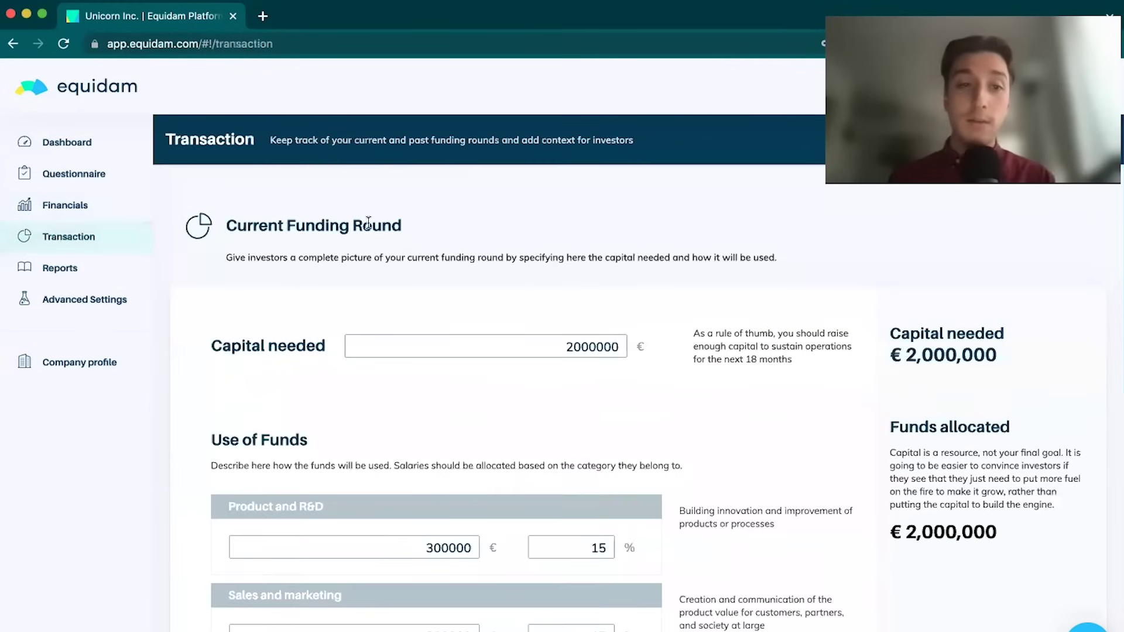
pyautogui.moveTo(222, 234); pyautogui.dragTo(458, 234)
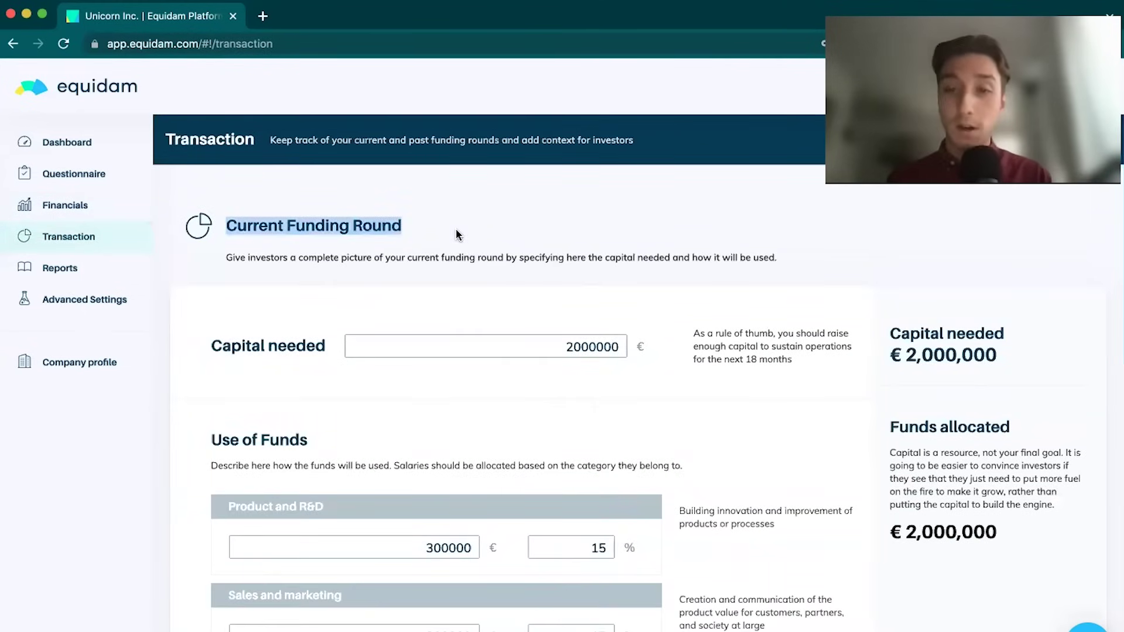
pyautogui.moveTo(894, 355); pyautogui.dragTo(1018, 354)
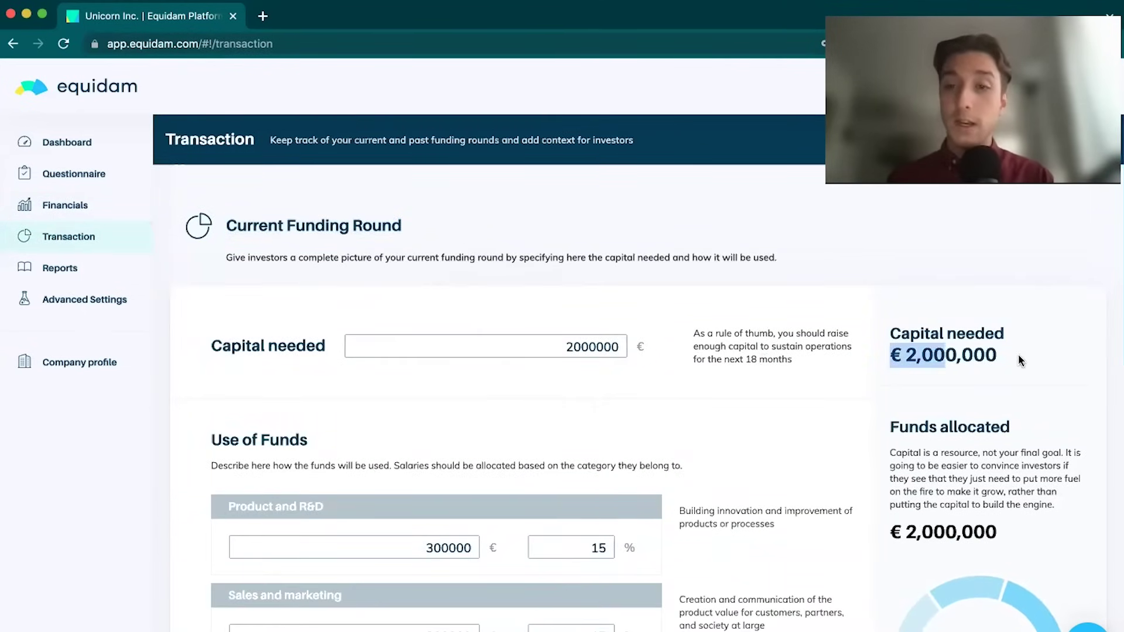
pyautogui.click(1019, 337)
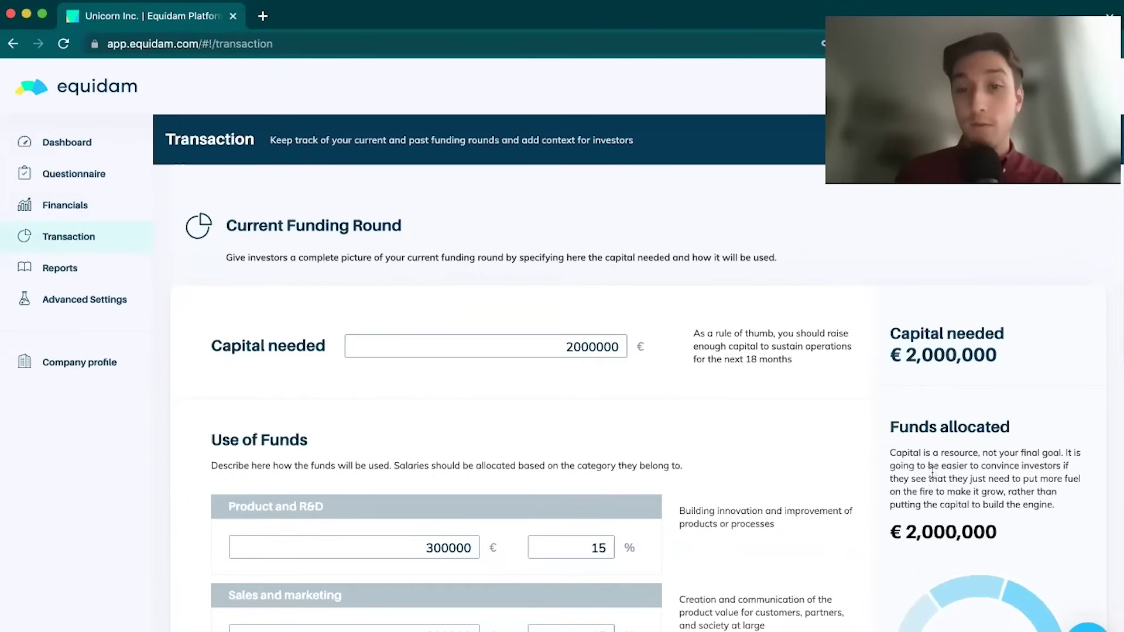
pyautogui.scroll(-3, 933, 515)
pyautogui.scroll(-1, 932, 520)
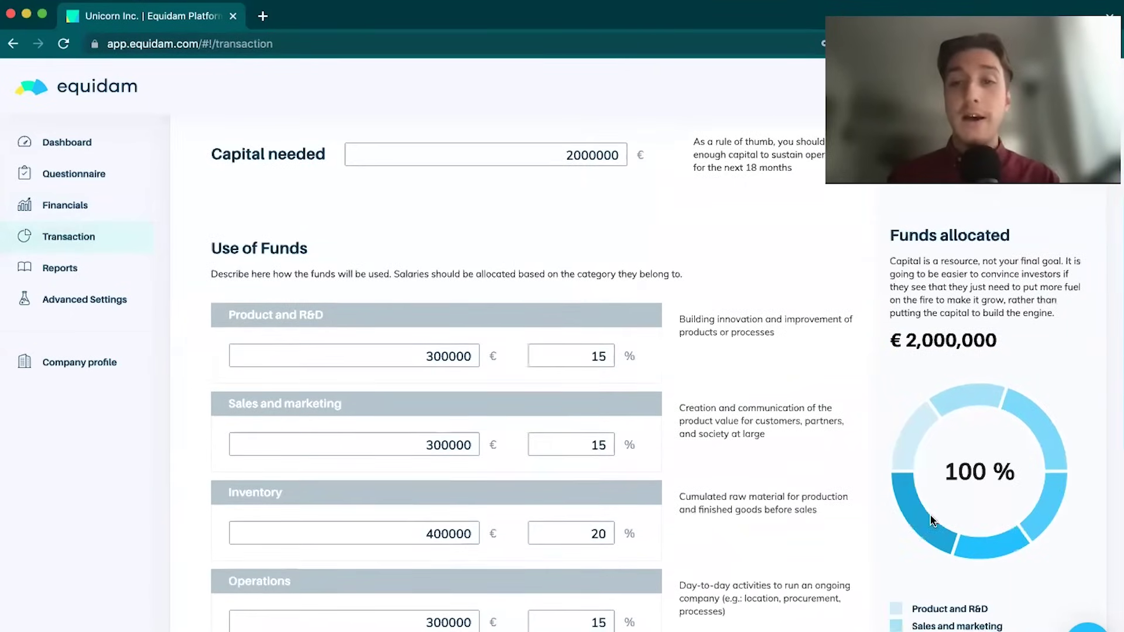
pyautogui.moveTo(888, 235); pyautogui.dragTo(1017, 236)
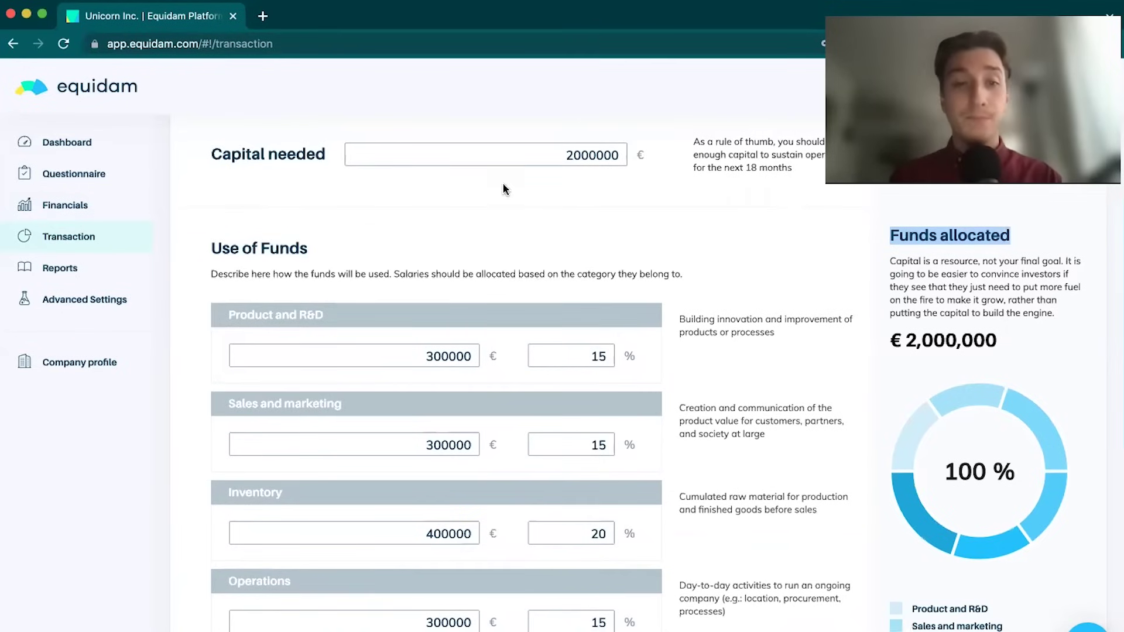
# Step: Review the remaining use-of-funds categories and the Past Funding Rounds section
pyautogui.scroll(-3, 396, 504)
pyautogui.scroll(-8, 394, 505)
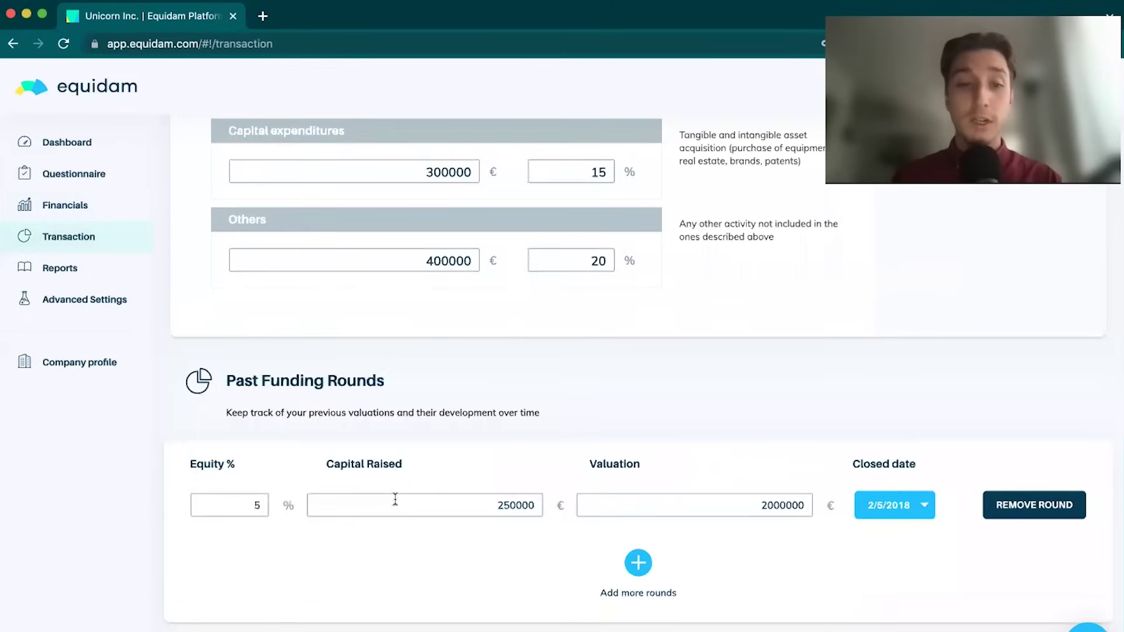
pyautogui.tripleClick(292, 382)
pyautogui.click(280, 354)
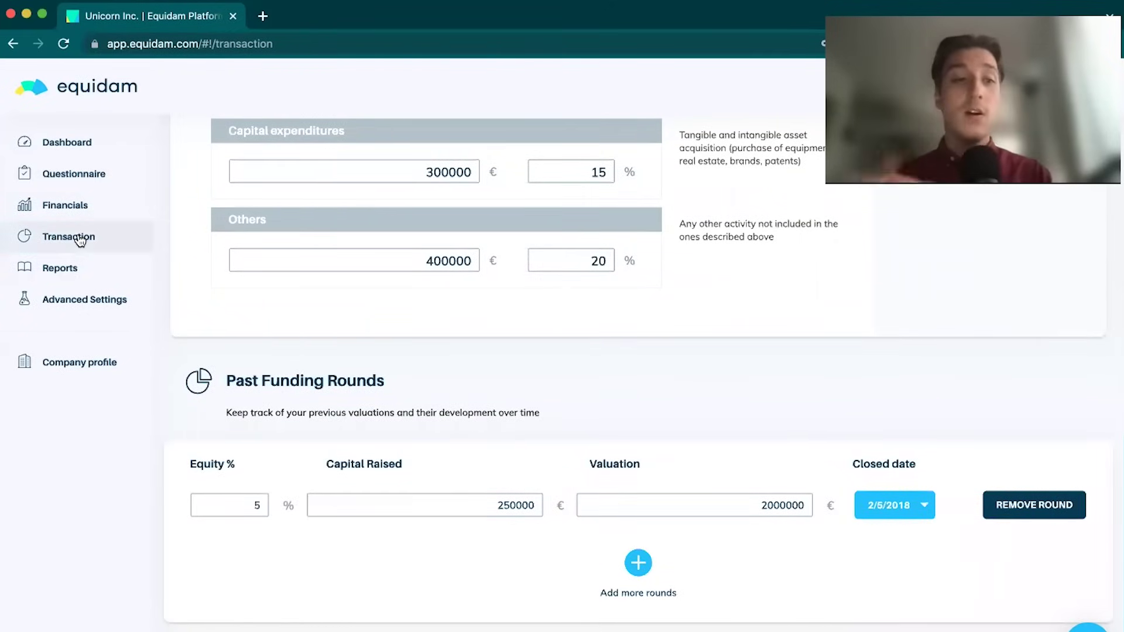
# Step: Open the Company profile and review the company details, the Company Logo area and the main color of the report
pyautogui.click(78, 358)
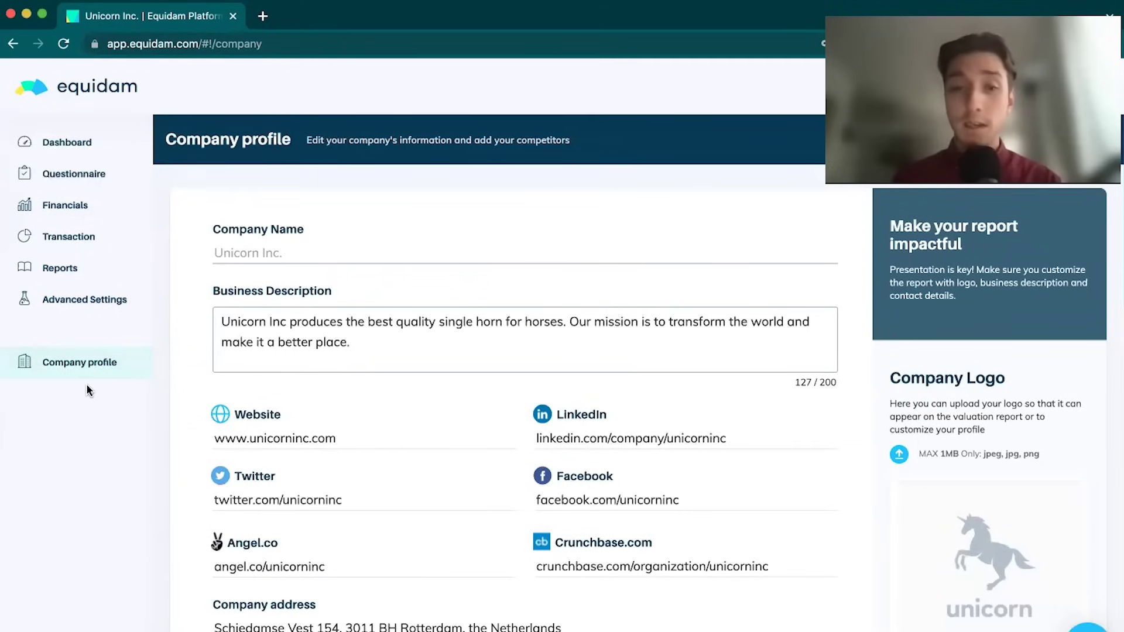
pyautogui.tripleClick(934, 386)
pyautogui.scroll(-1, 835, 564)
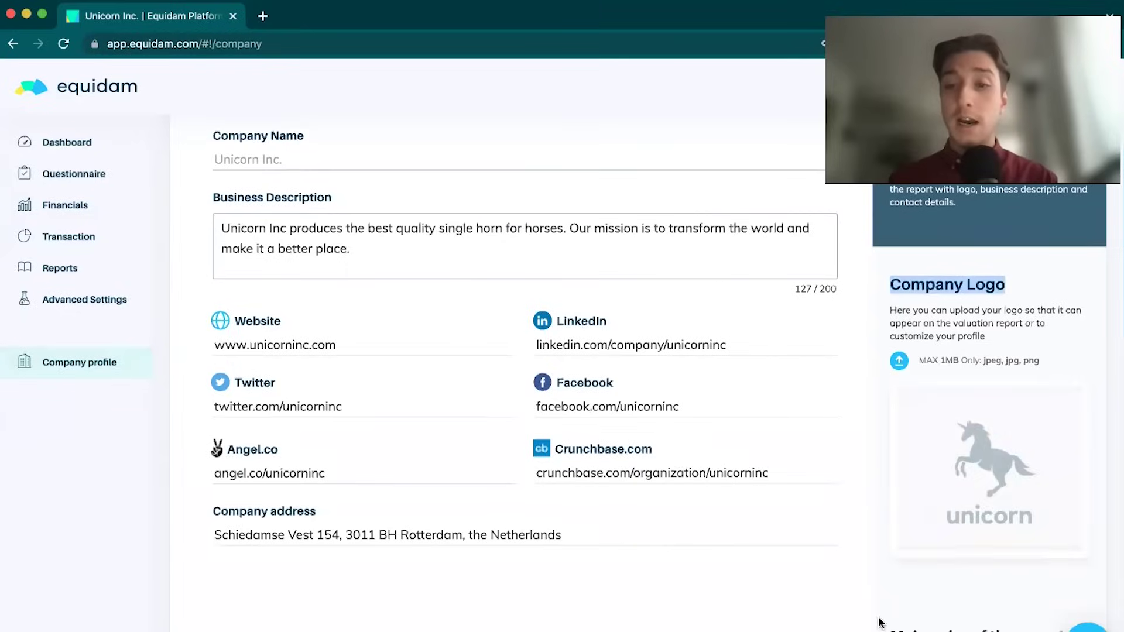
pyautogui.scroll(-5, 881, 621)
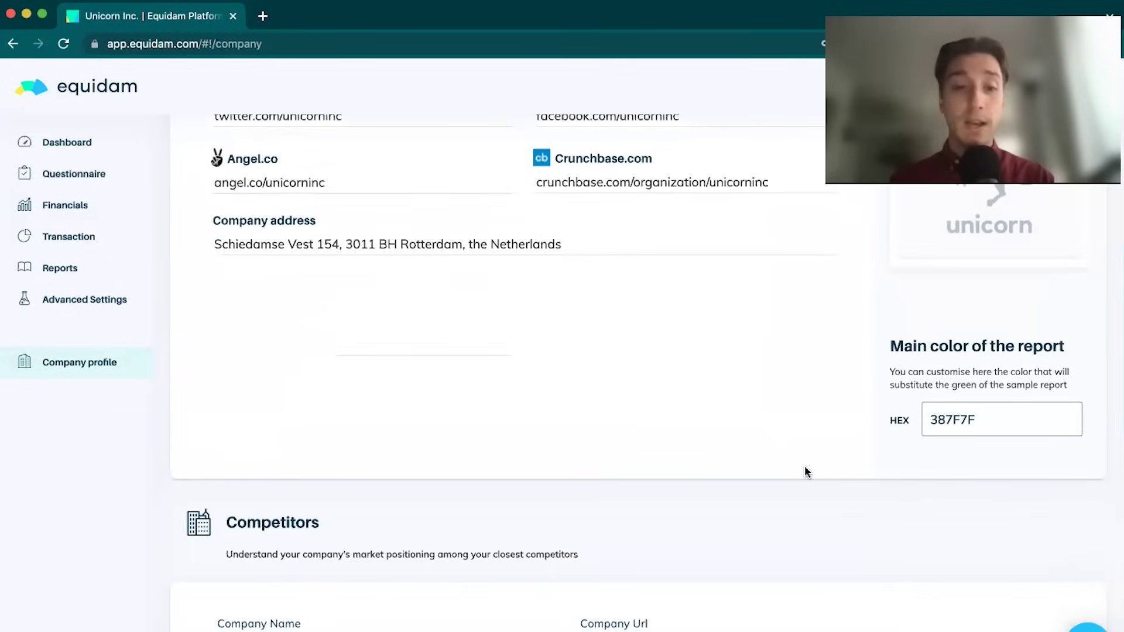
# Step: Examine the Competitors and Shareholders sections of the company profile
pyautogui.scroll(-5, 505, 554)
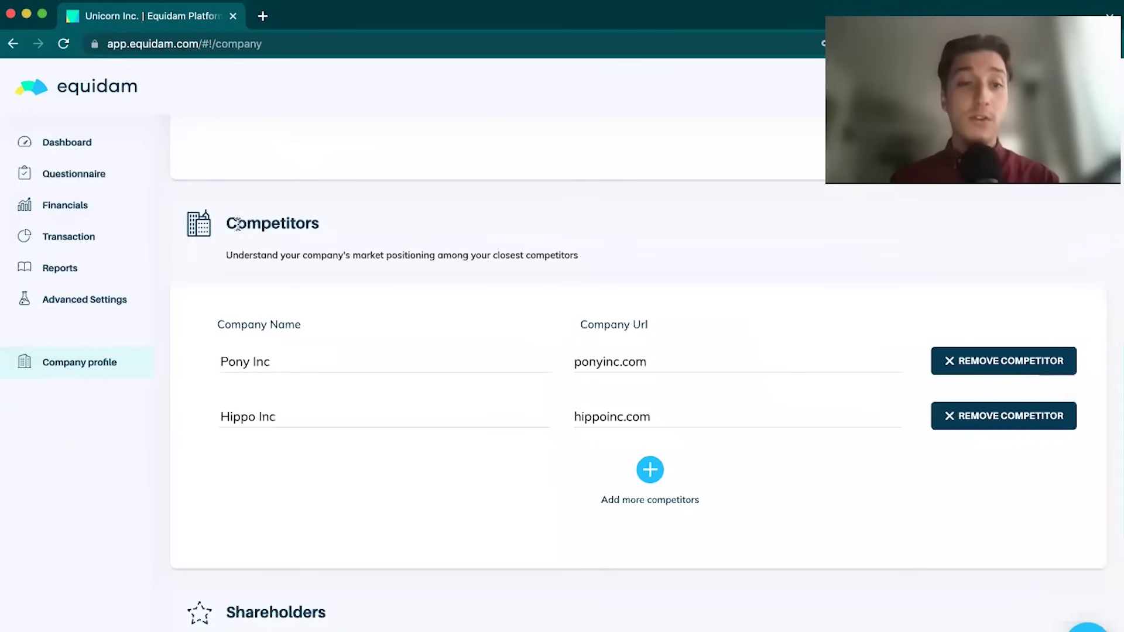
pyautogui.doubleClick(374, 228)
pyautogui.scroll(-7, 434, 540)
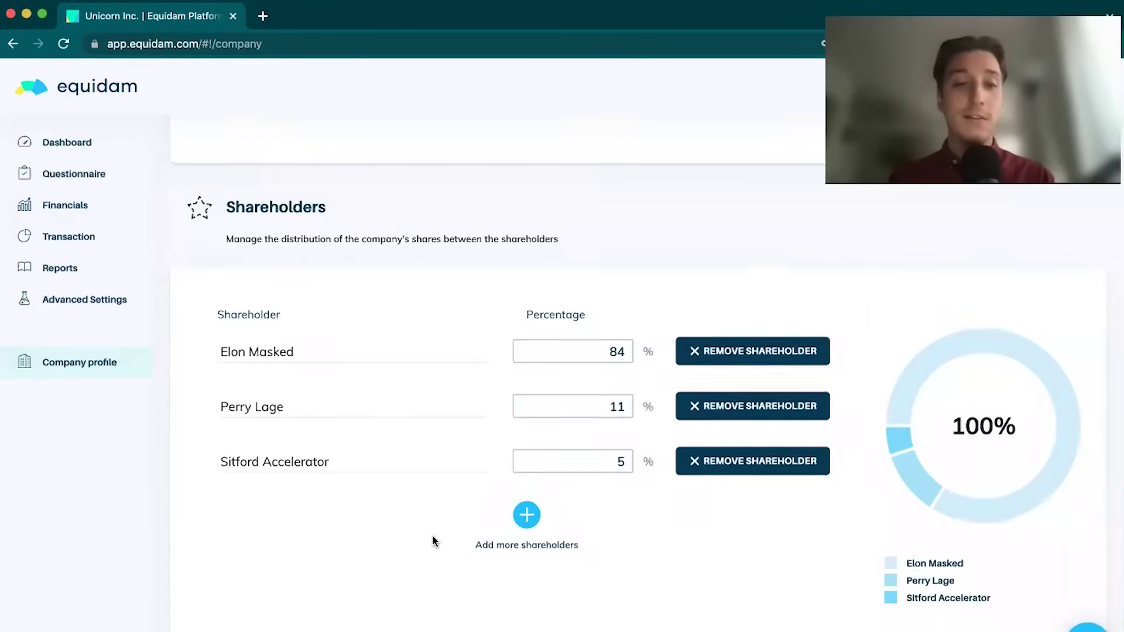
pyautogui.scroll(1, 433, 535)
pyautogui.doubleClick(266, 229)
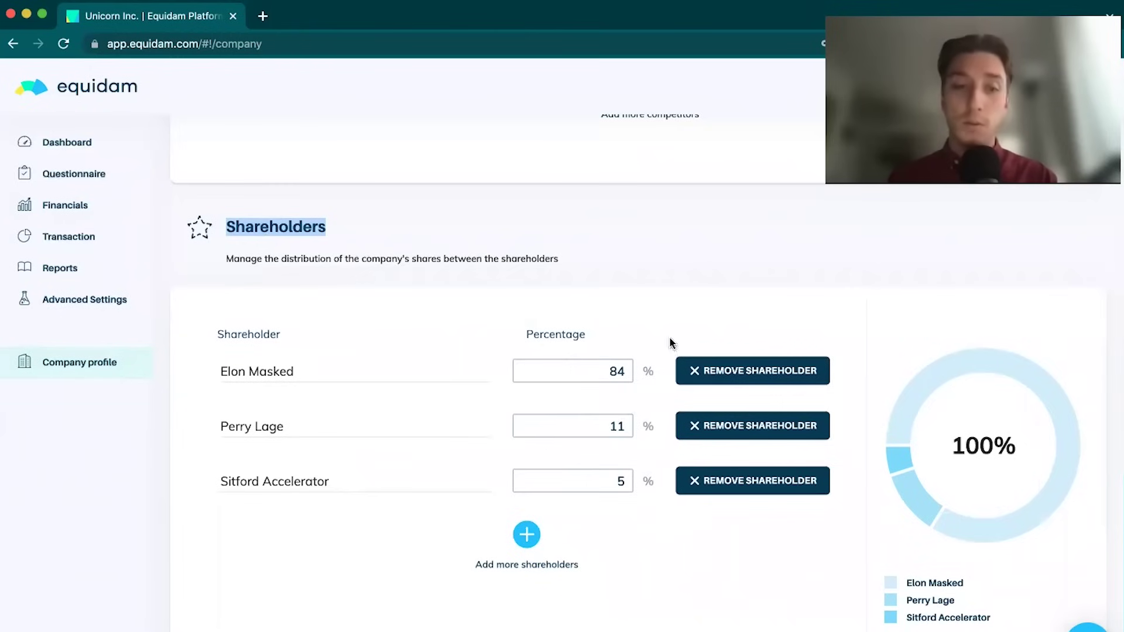
pyautogui.scroll(5, 592, 261)
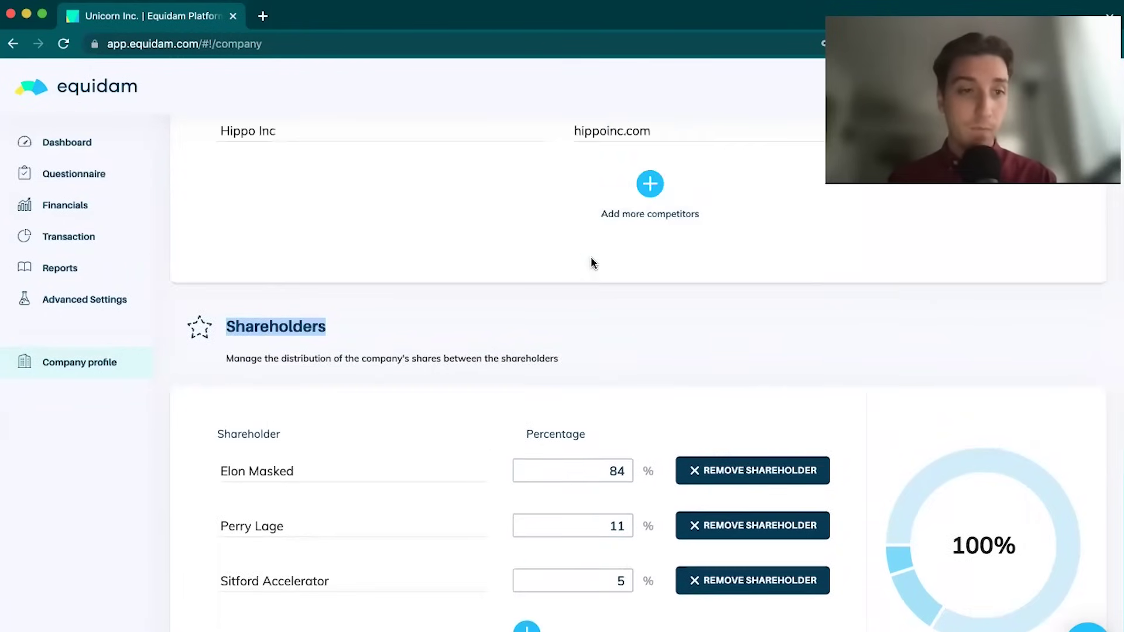
# Step: Generate an untitled valuation report on the Reports page and check the list of downloaded reports
pyautogui.click(75, 270)
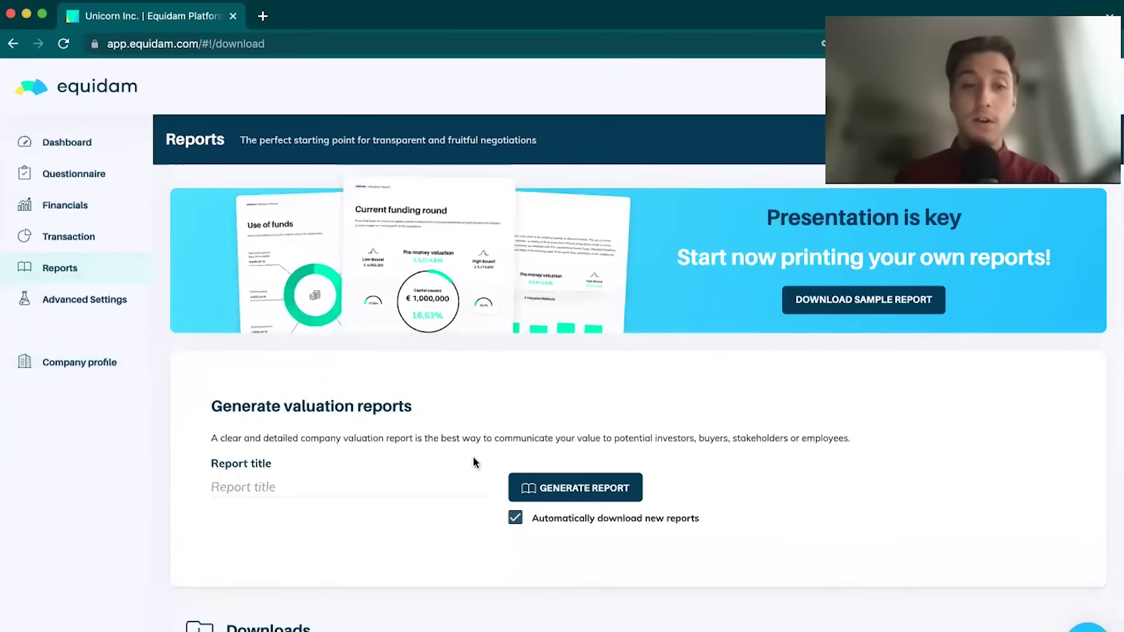
pyautogui.click(534, 489)
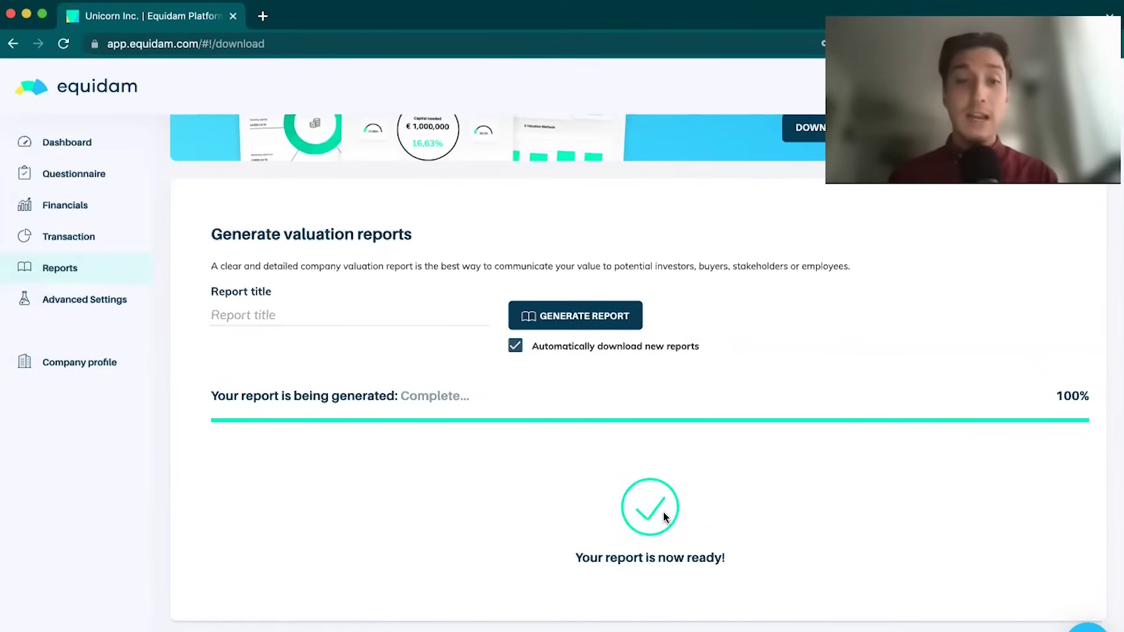
pyautogui.scroll(-5, 664, 516)
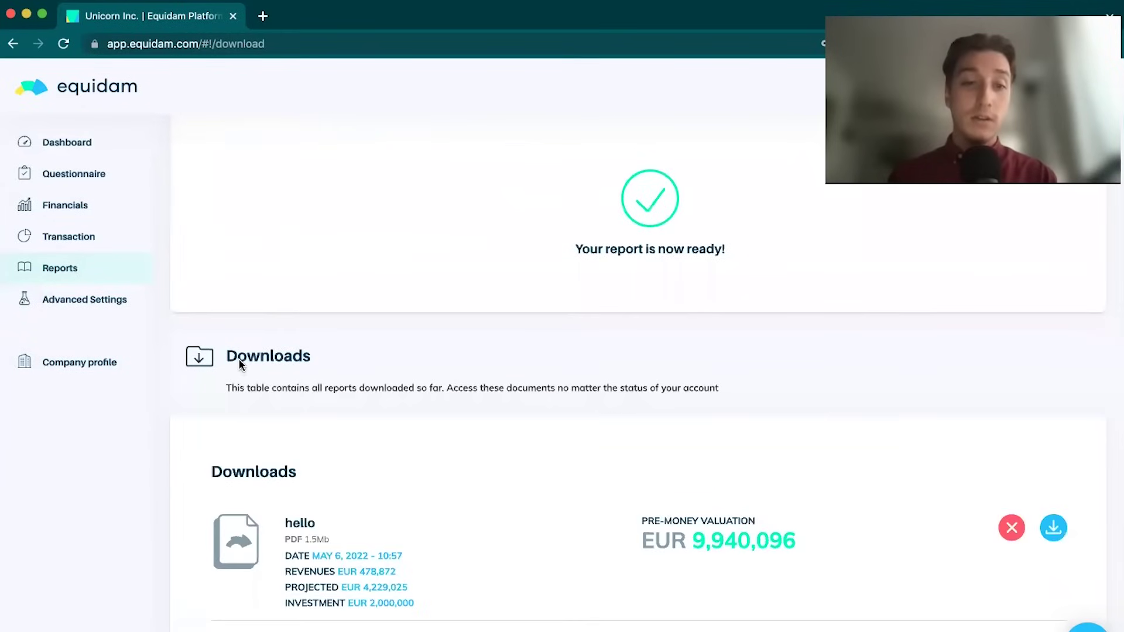
pyautogui.scroll(-3, 418, 423)
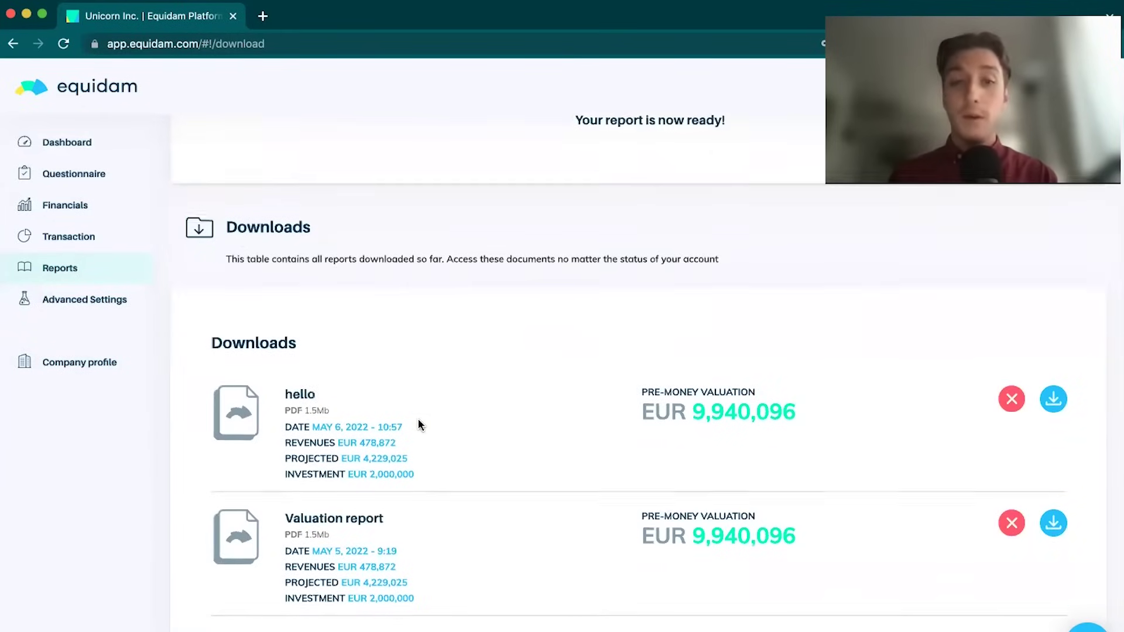
pyautogui.scroll(-2, 418, 423)
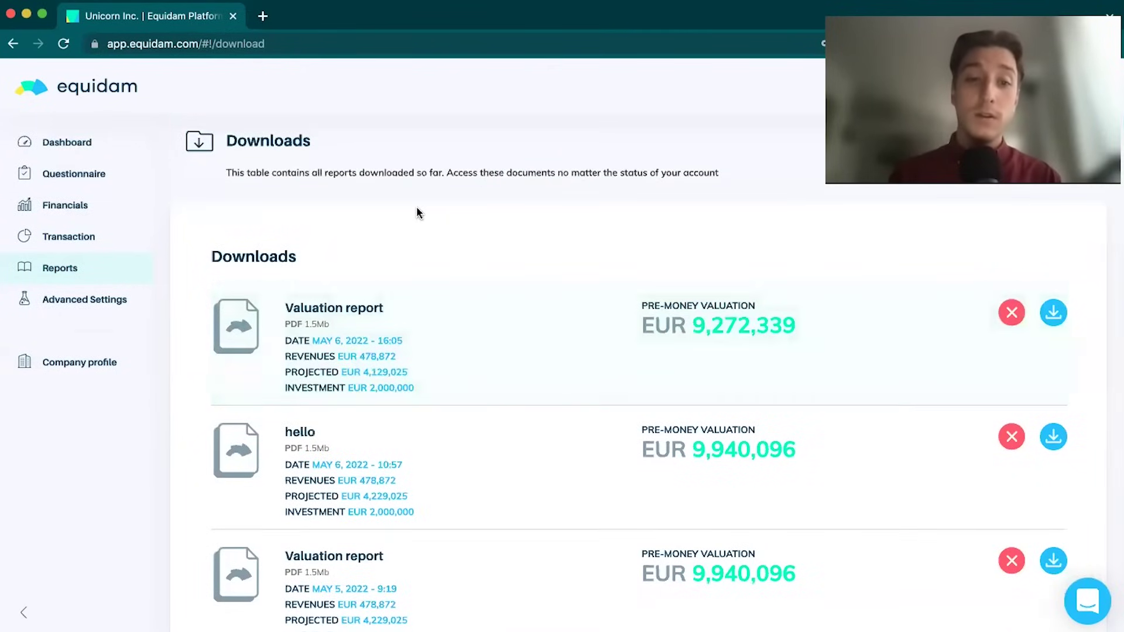
pyautogui.scroll(-2, 418, 212)
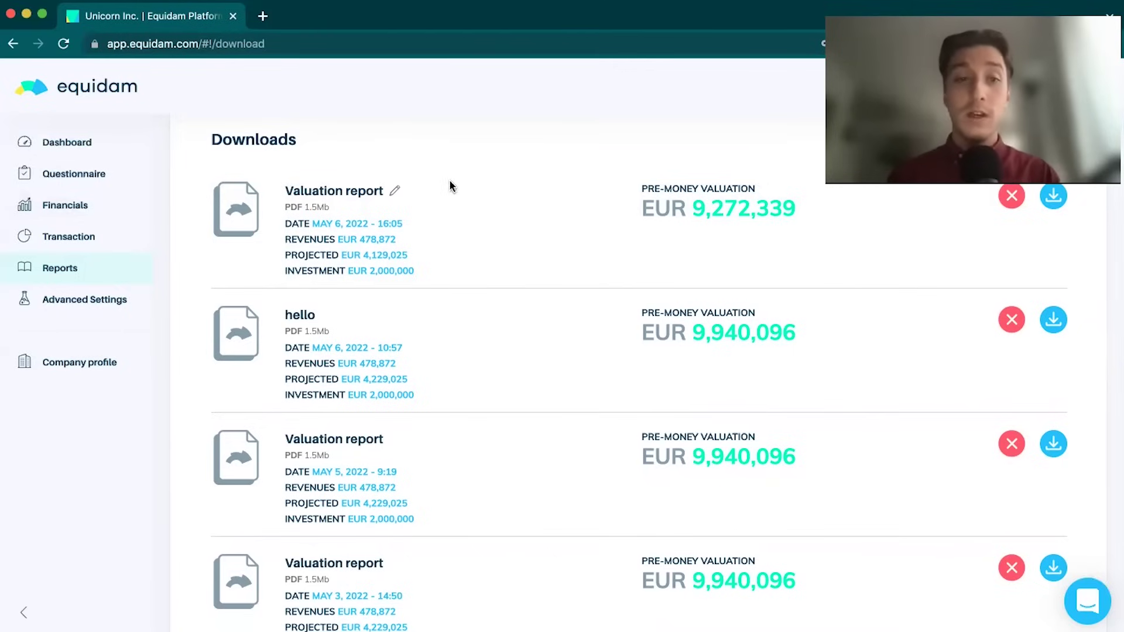
pyautogui.scroll(8, 350, 146)
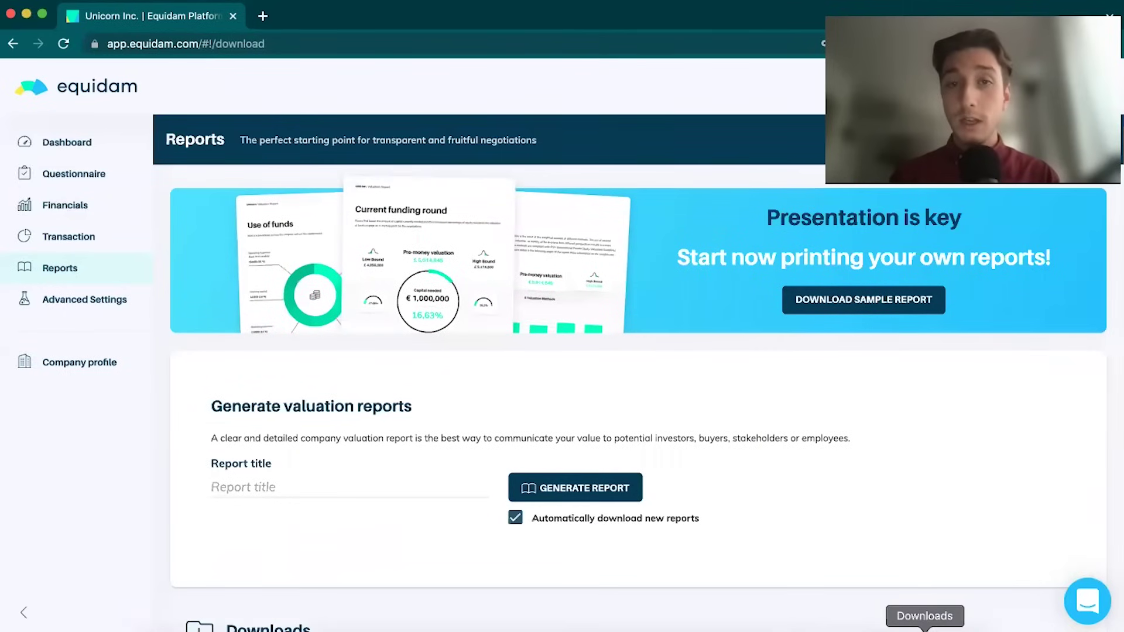
# Step: Open the downloaded Equidam valuation report PDF in the PDF viewer and show it full screen
pyautogui.click(925, 630)
pyautogui.click(931, 608)
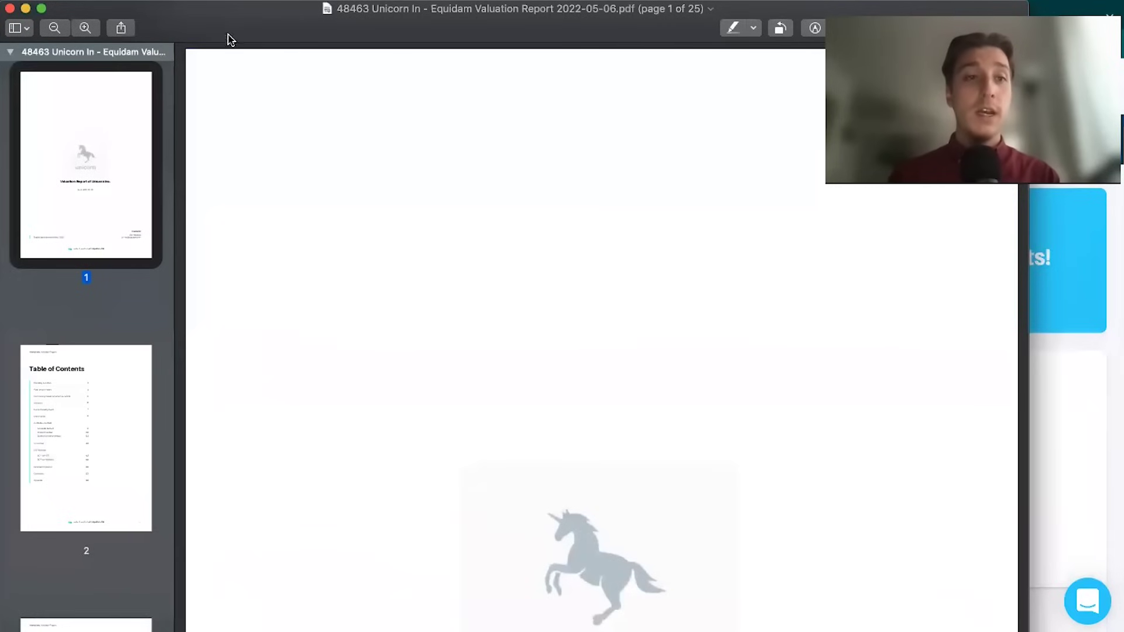
pyautogui.click(41, 8)
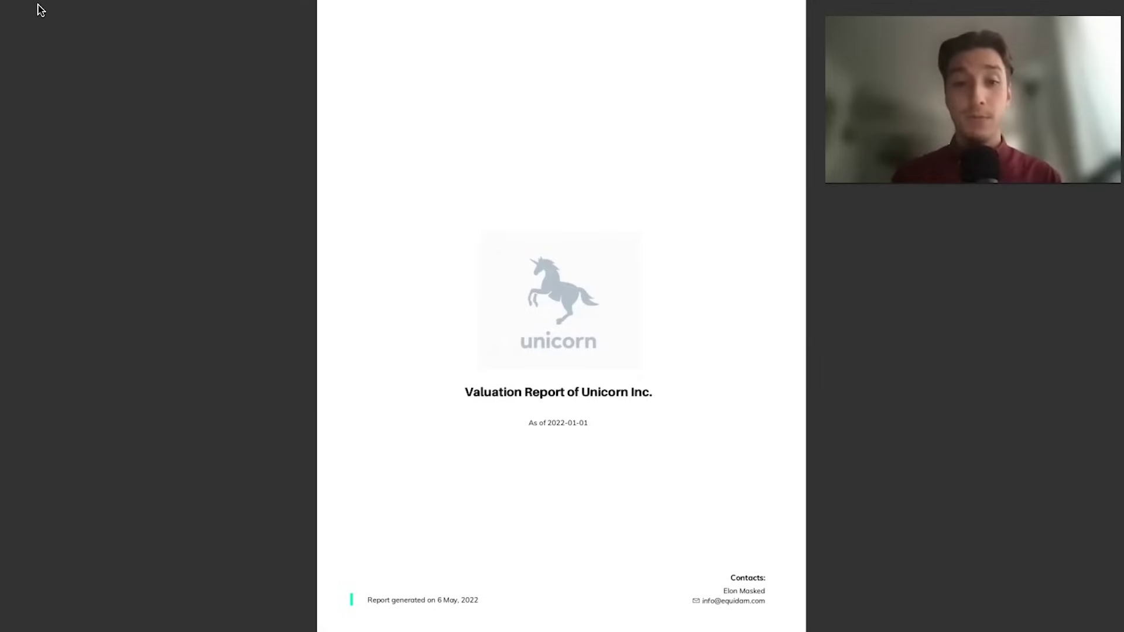
# Step: Examine the report's cover page, table of contents and Company summary page
pyautogui.tripleClick(493, 392)
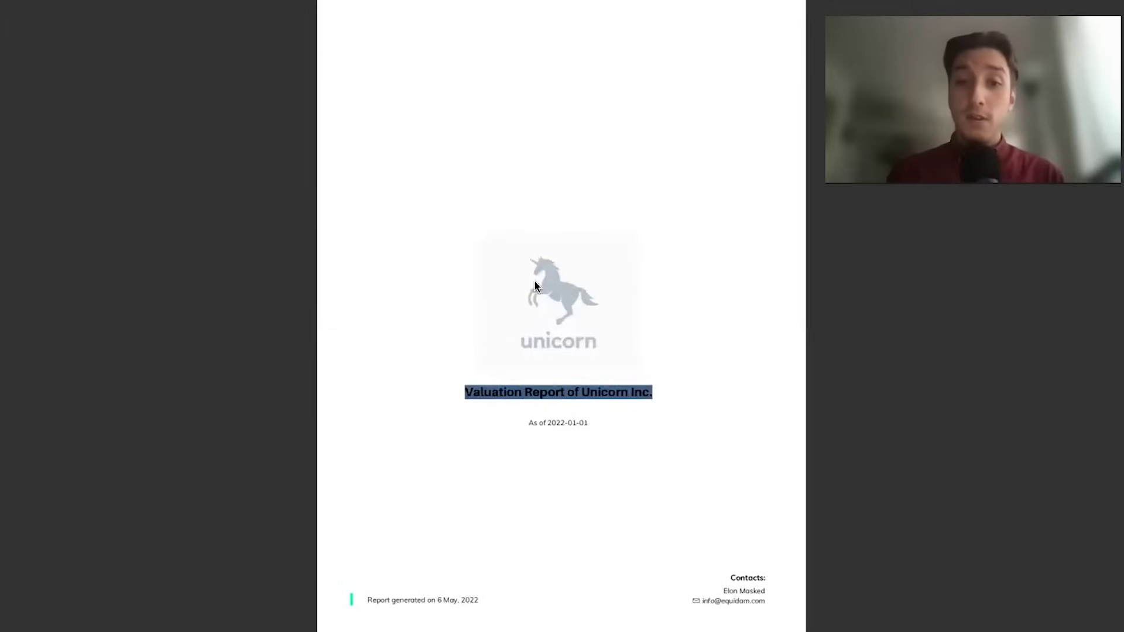
pyautogui.moveTo(584, 392); pyautogui.dragTo(653, 392)
pyautogui.click(744, 400)
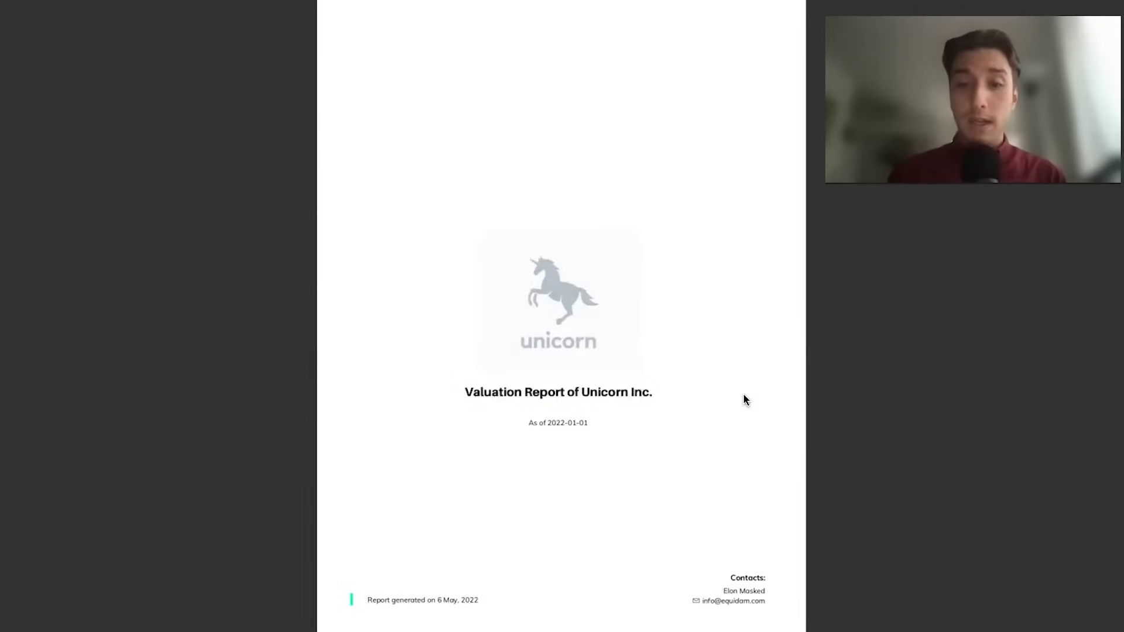
pyautogui.scroll(-5, 743, 392)
pyautogui.tripleClick(668, 70)
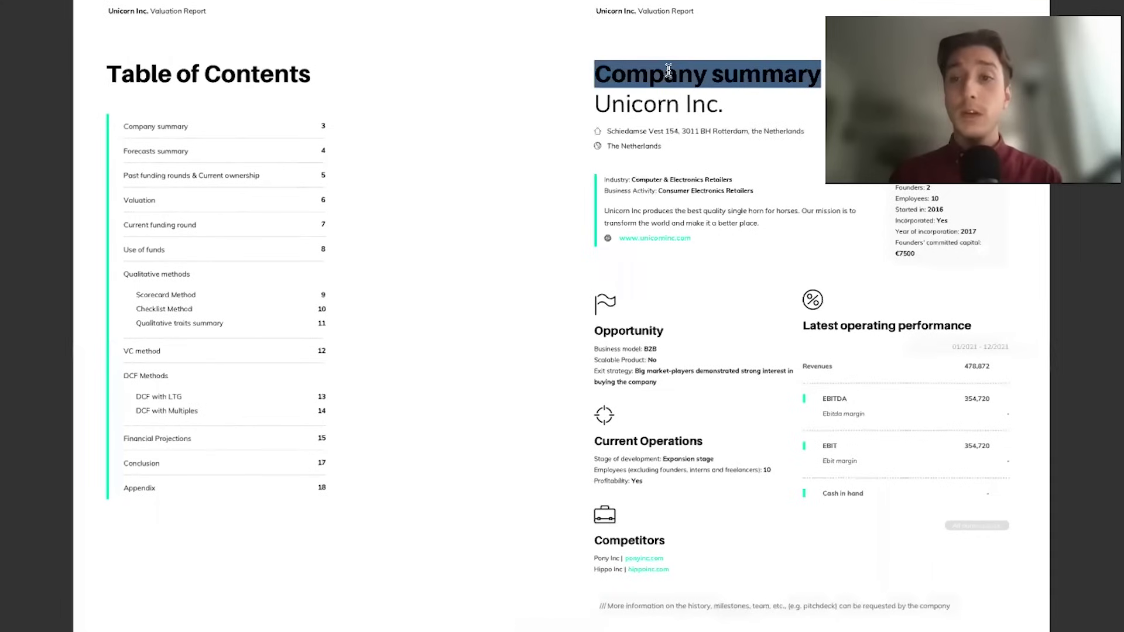
pyautogui.click(764, 106)
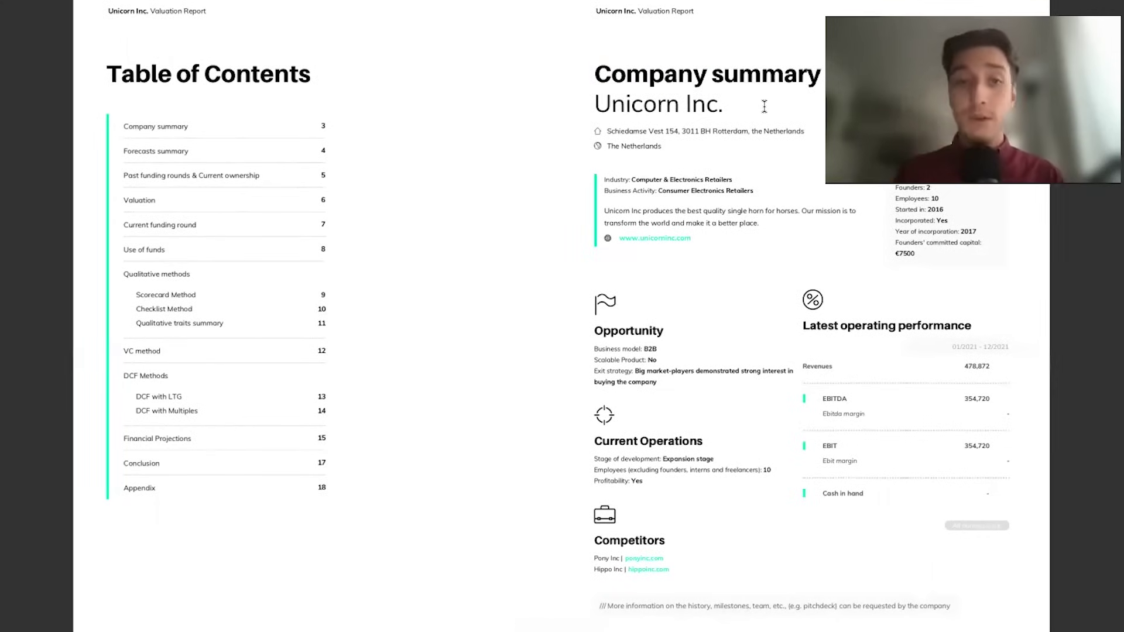
# Step: Examine the Forecasts summary page of the report, covering the future profitability and cash forecast charts
pyautogui.scroll(-5, 763, 106)
pyautogui.moveTo(107, 74); pyautogui.dragTo(331, 74)
pyautogui.click(331, 75)
pyautogui.moveTo(100, 110); pyautogui.dragTo(337, 110)
pyautogui.click(337, 109)
pyautogui.moveTo(102, 354); pyautogui.dragTo(247, 354)
pyautogui.click(309, 363)
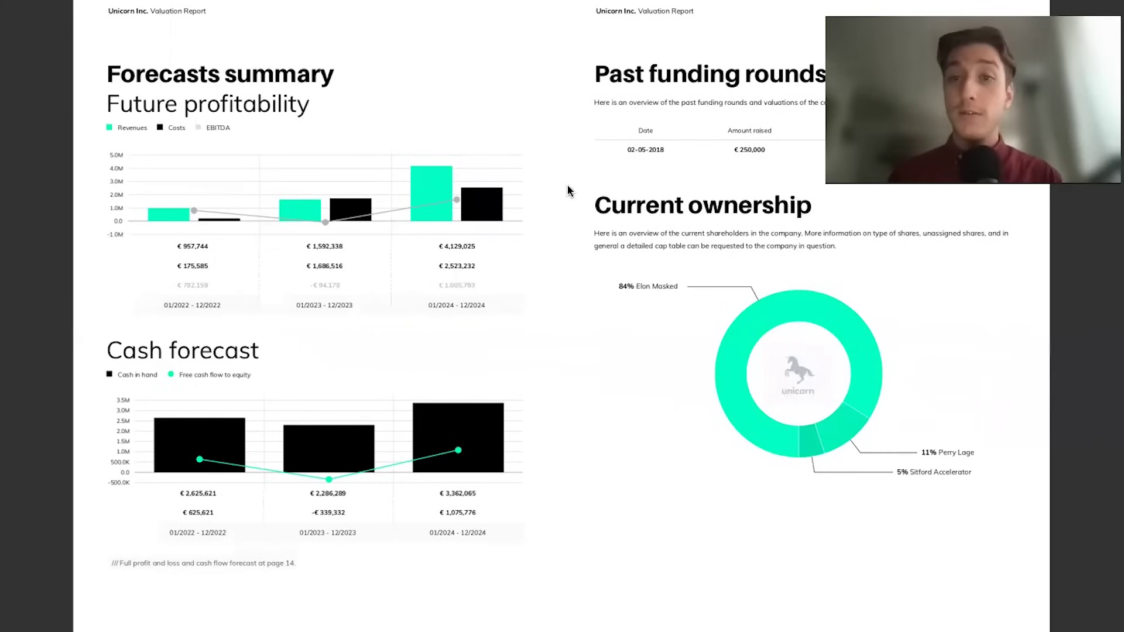
# Step: Examine the report's page on past funding rounds and current ownership
pyautogui.tripleClick(609, 79)
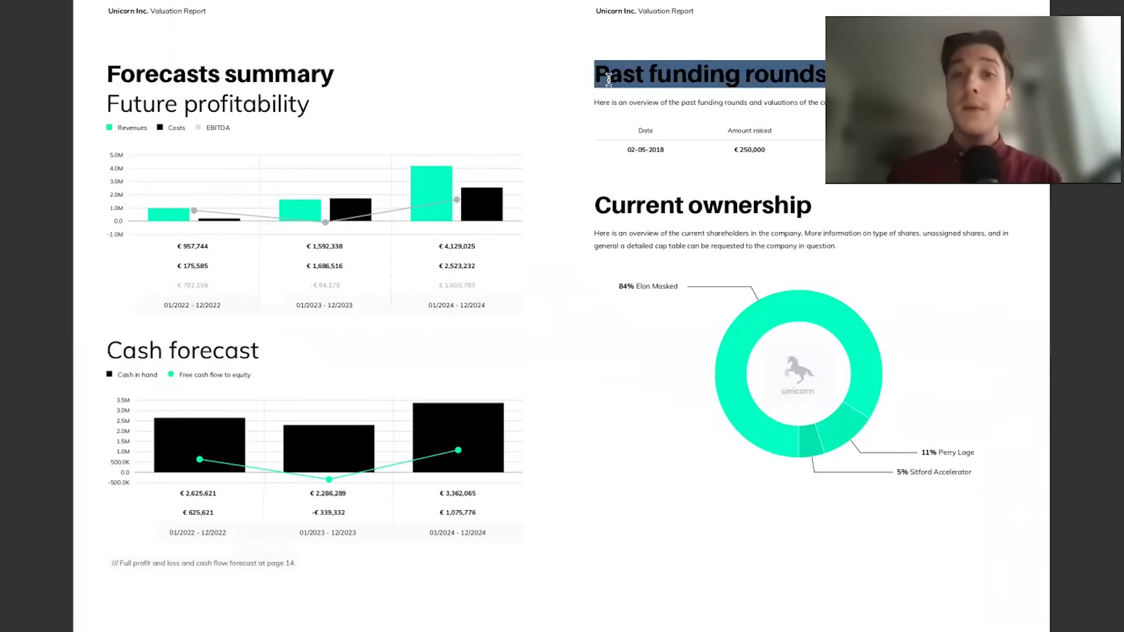
pyautogui.tripleClick(651, 197)
pyautogui.click(544, 471)
# Step: Examine the report's Valuation page with the pre-money valuation range, the five valuation methods and their weights
pyautogui.scroll(-5, 544, 471)
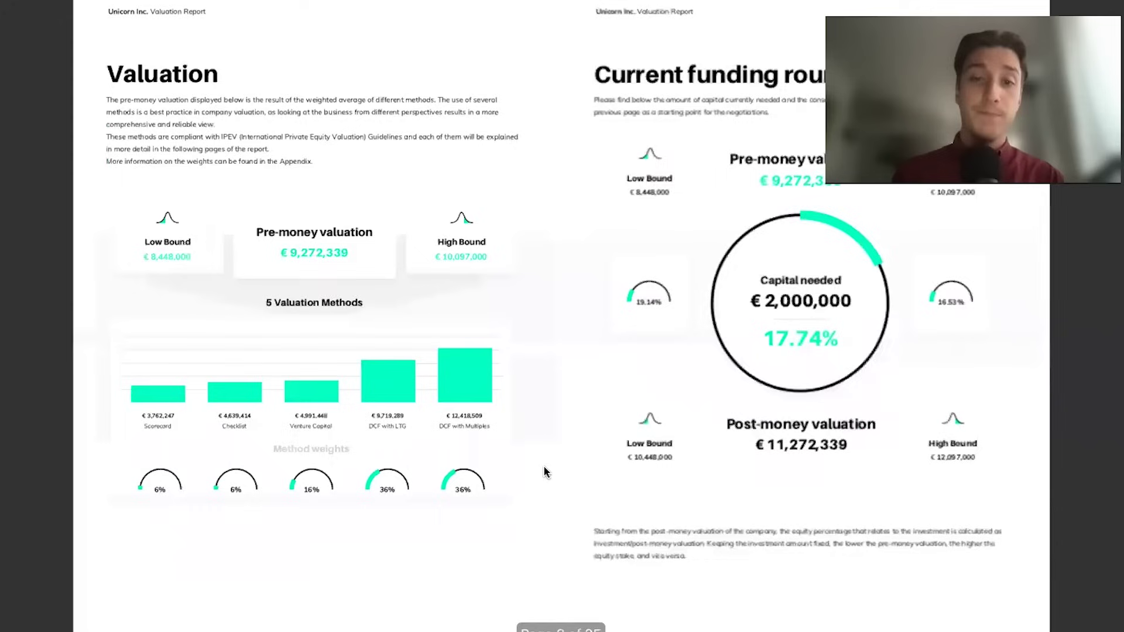
pyautogui.tripleClick(245, 82)
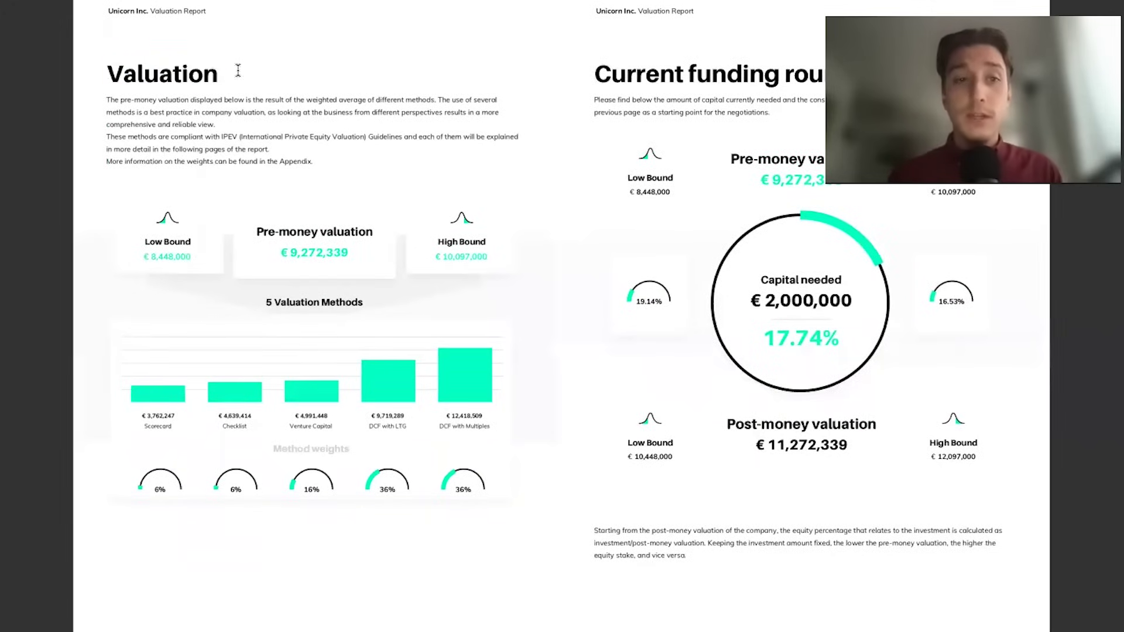
pyautogui.click(232, 88)
pyautogui.moveTo(200, 208); pyautogui.dragTo(125, 441)
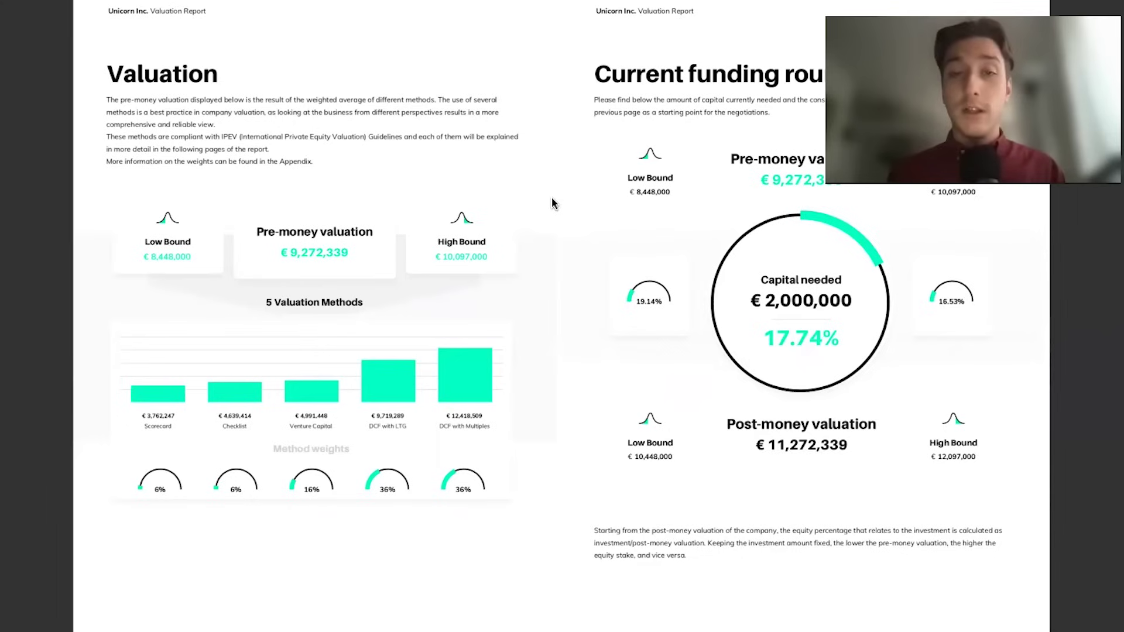
# Step: Examine the Current funding round page, checking the capital needed, the equity percentage and the post-money valuation
pyautogui.tripleClick(662, 76)
pyautogui.click(662, 76)
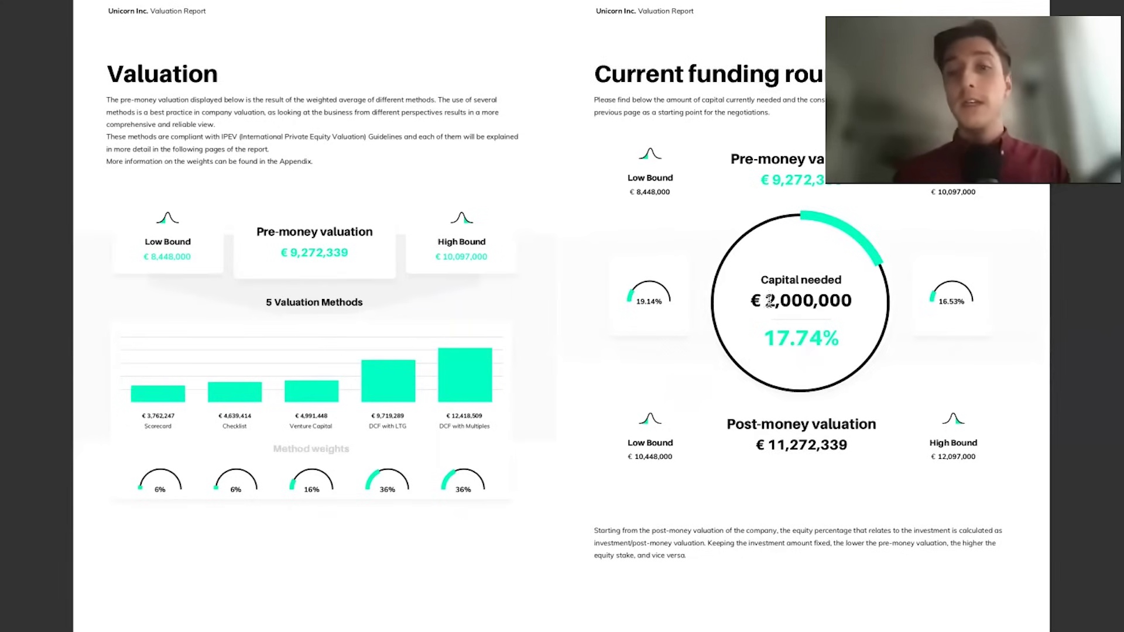
pyautogui.moveTo(752, 300); pyautogui.dragTo(866, 306)
pyautogui.click(866, 305)
pyautogui.moveTo(763, 338); pyautogui.dragTo(844, 339)
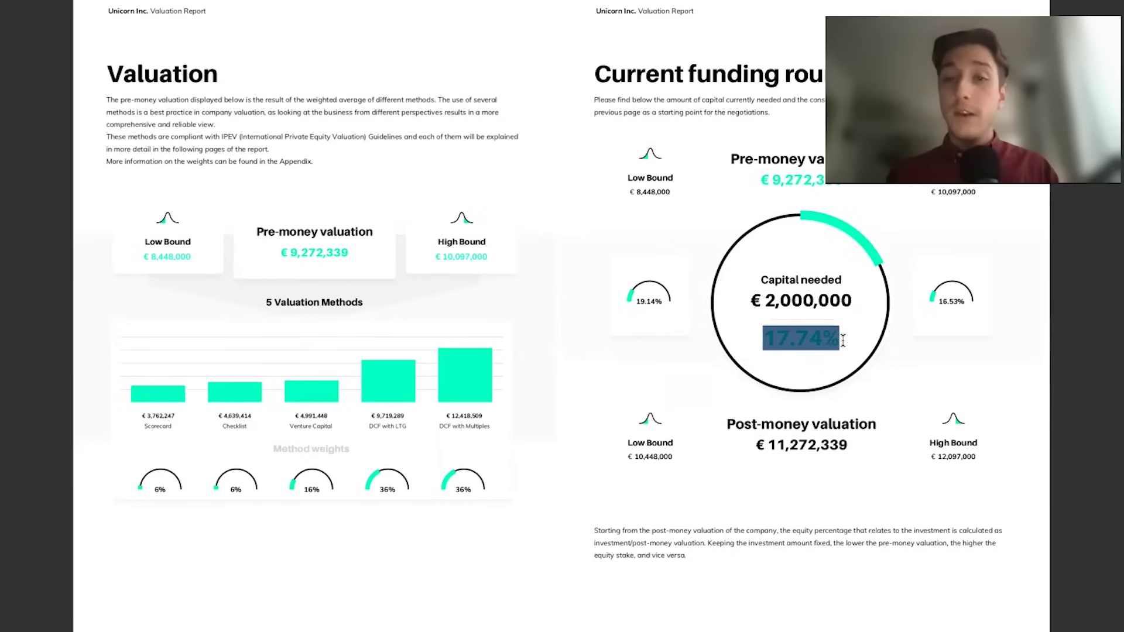
pyautogui.click(795, 393)
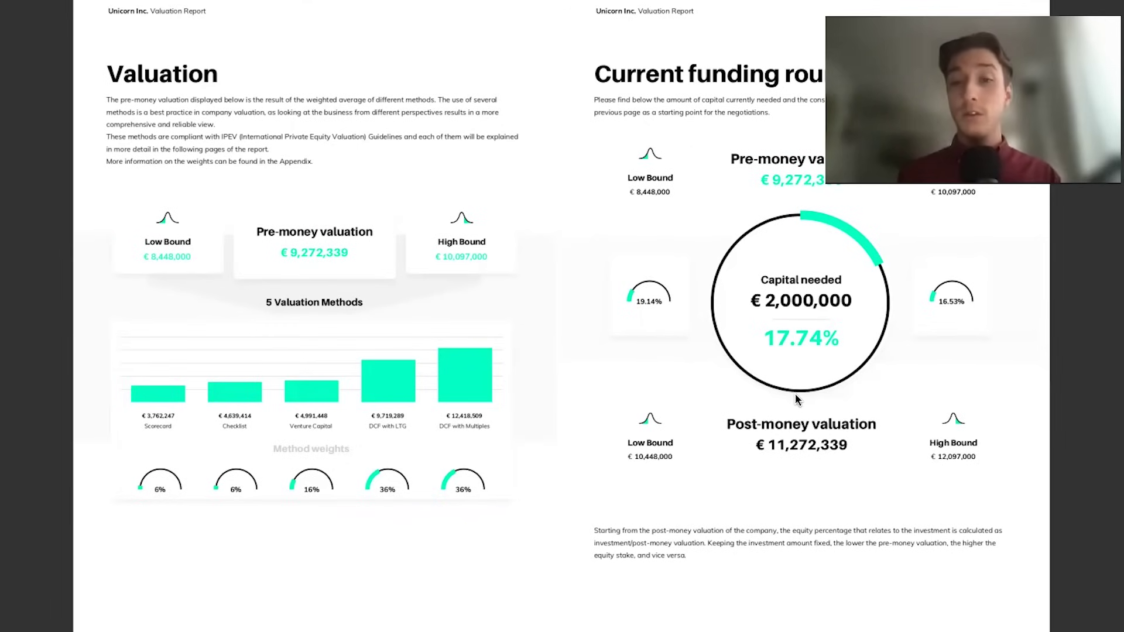
pyautogui.click(784, 339)
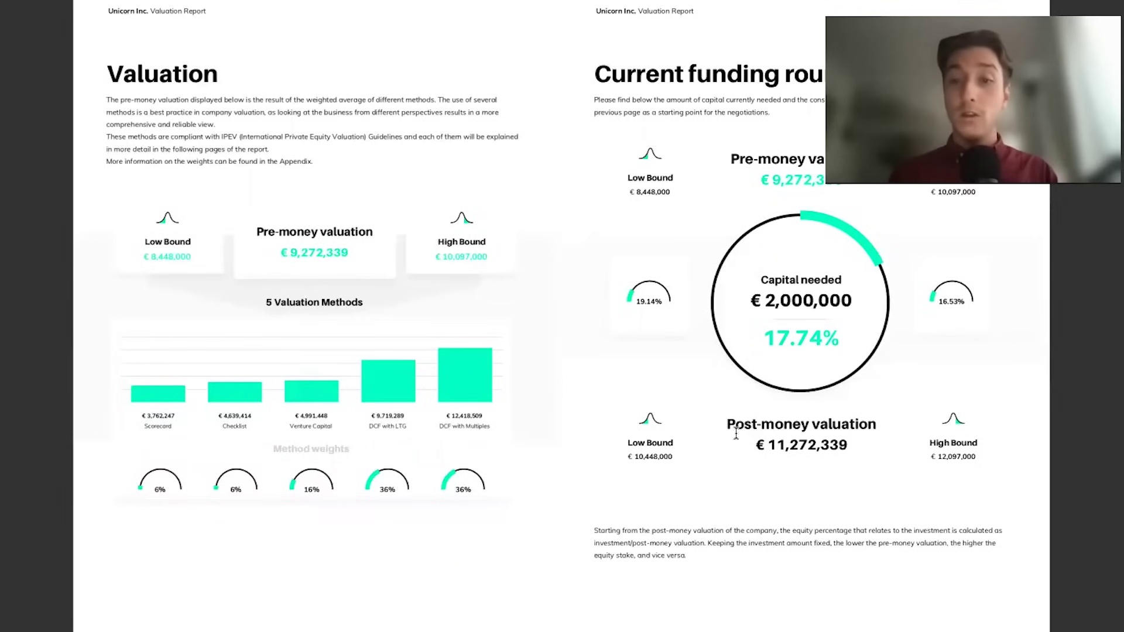
pyautogui.moveTo(724, 428); pyautogui.dragTo(788, 460)
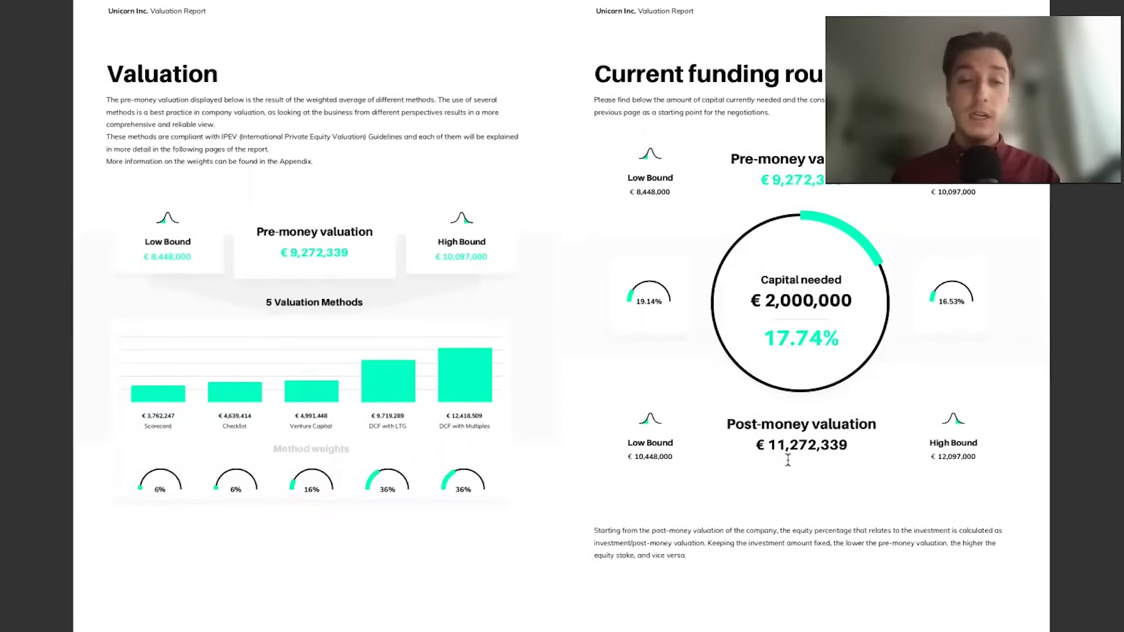
# Step: Examine the Use of funds breakdown and the adjoining Scorecard Method page
pyautogui.press('Right')
pyautogui.moveTo(106, 73); pyautogui.dragTo(275, 73)
pyautogui.click(502, 126)
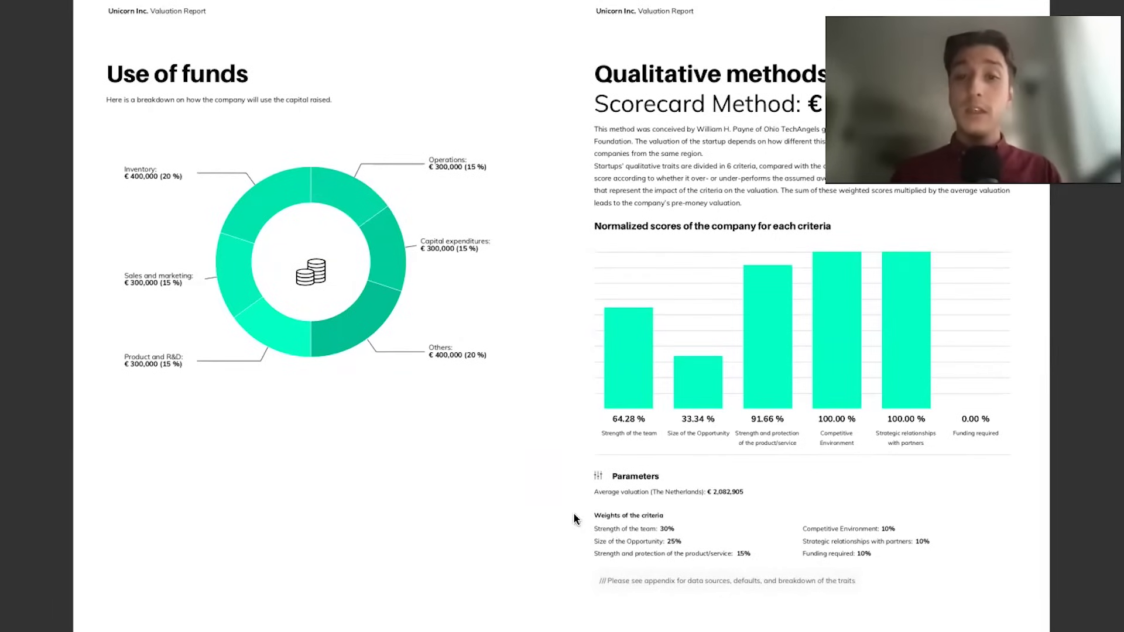
# Step: Examine the Checklist Method page and the Qualitative traits summary in the report
pyautogui.scroll(-5, 574, 518)
pyautogui.moveTo(106, 71); pyautogui.dragTo(306, 72)
pyautogui.click(305, 72)
pyautogui.tripleClick(716, 37)
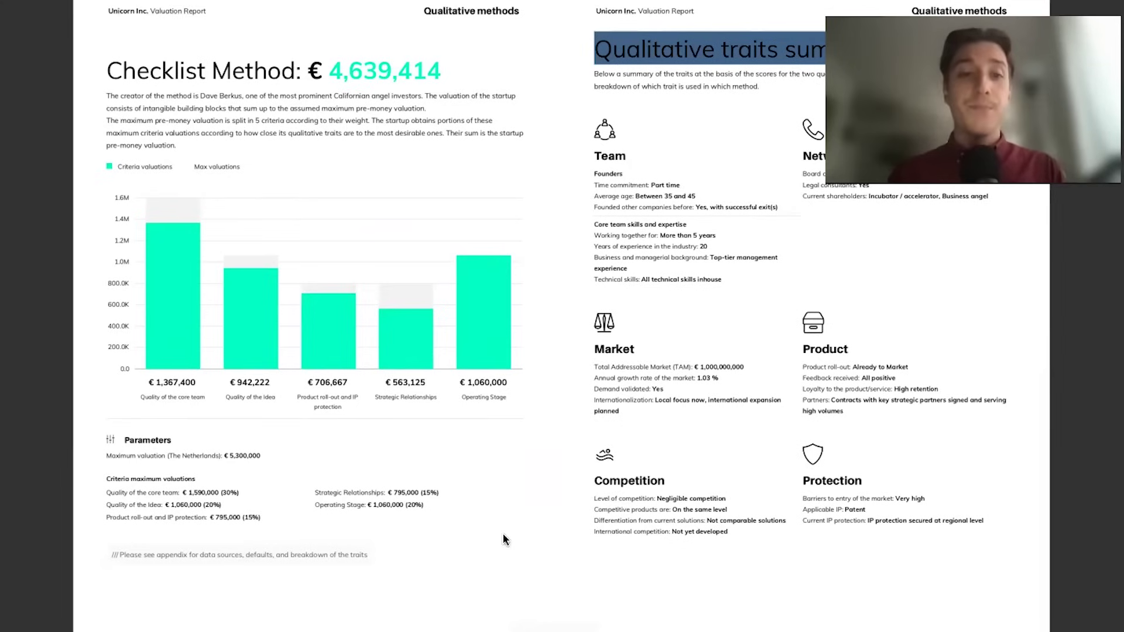
# Step: Examine the VC and DCF method pages and the report's profit & loss and cash flow projections
pyautogui.scroll(-2, 502, 533)
pyautogui.moveTo(95, 71); pyautogui.dragTo(244, 72)
pyautogui.click(244, 72)
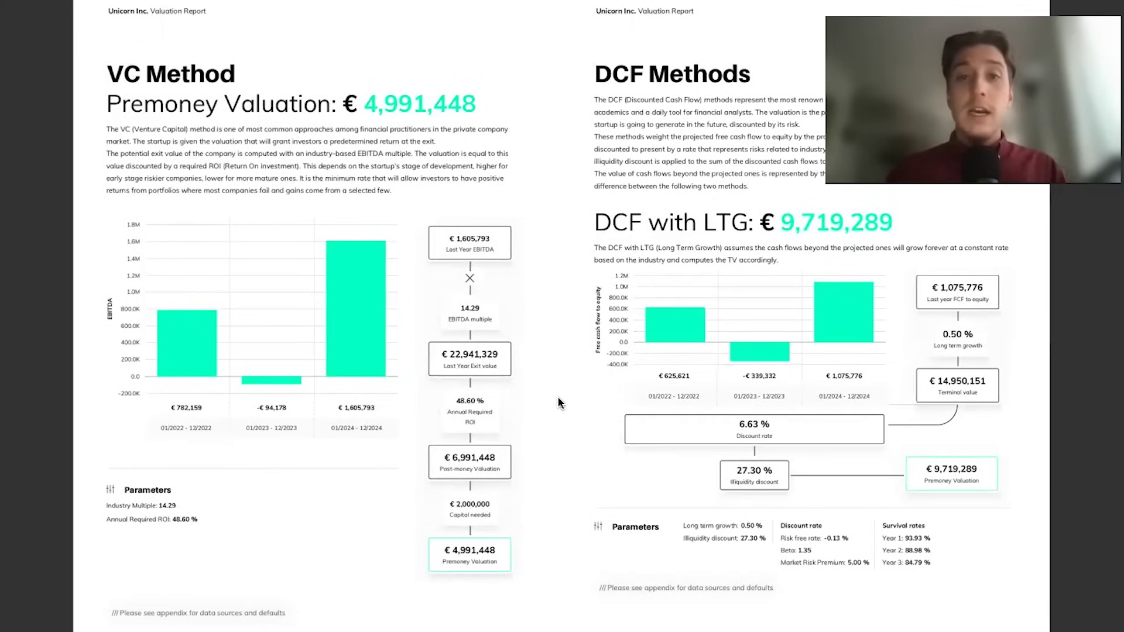
pyautogui.press('Right')
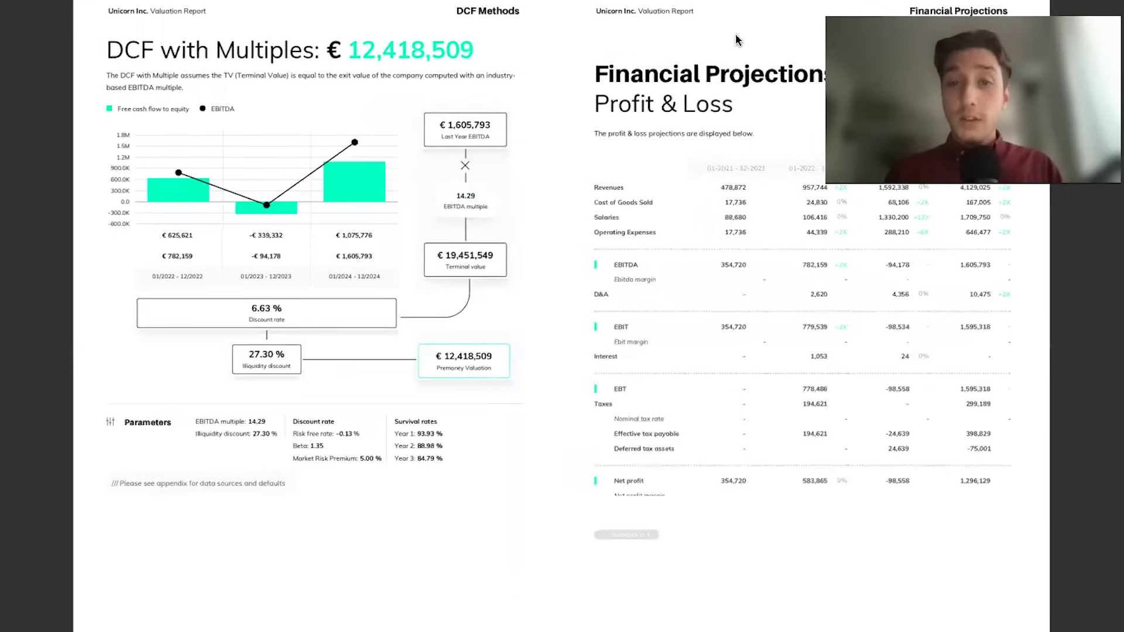
pyautogui.press('Right')
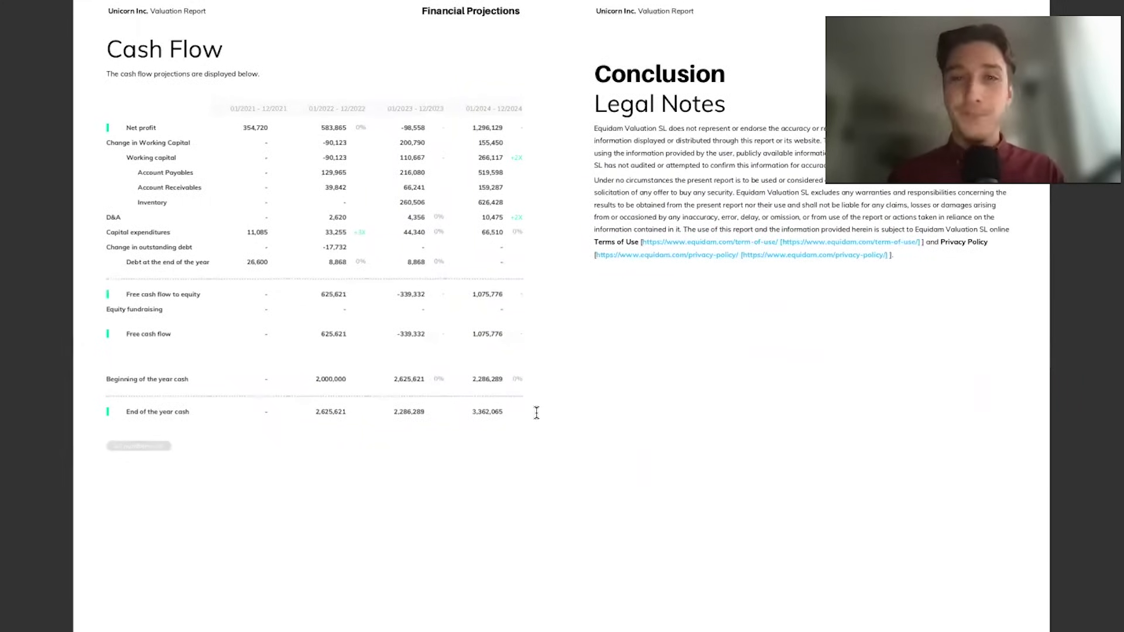
# Step: Examine the Appendix, from the method weights and parameter data sources to the last available balance sheet
pyautogui.press('Right')
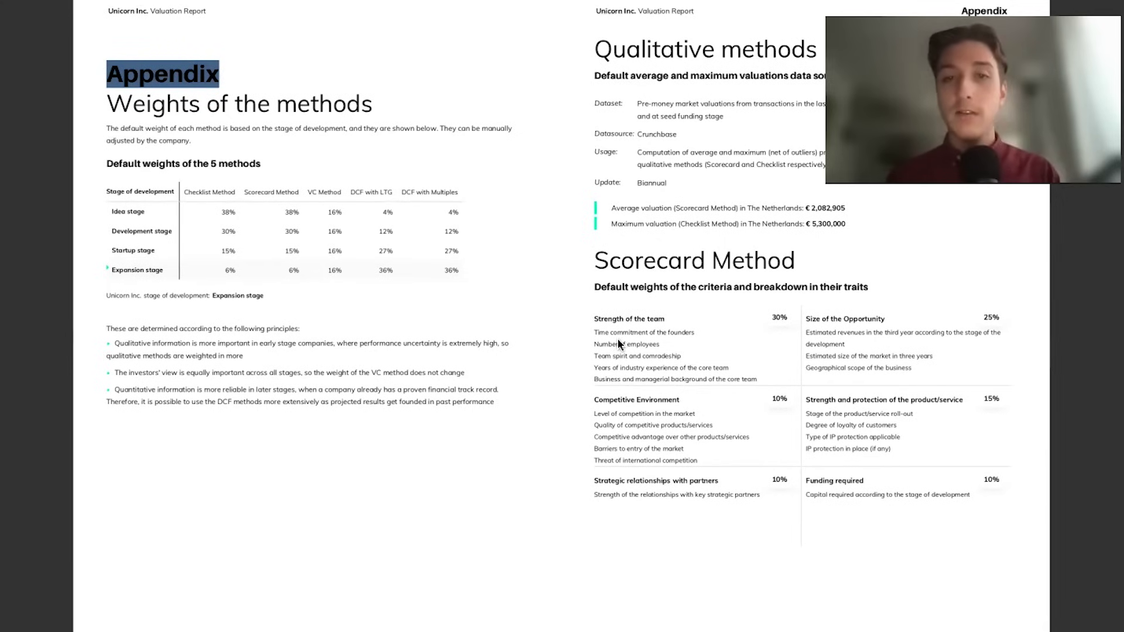
pyautogui.scroll(-3, 617, 339)
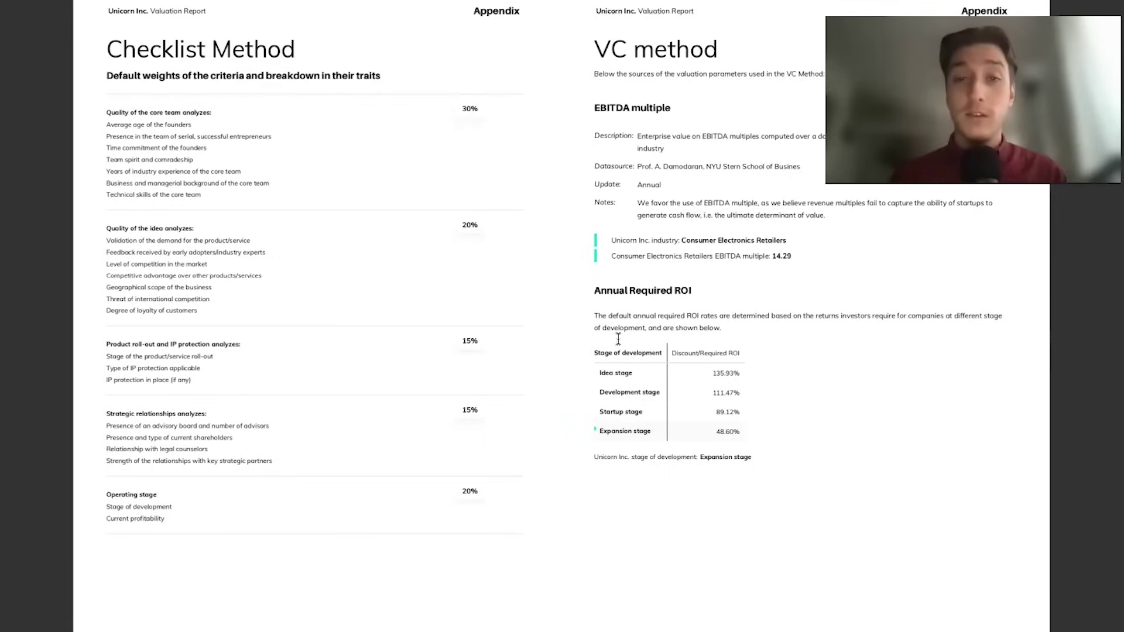
pyautogui.scroll(-5, 618, 338)
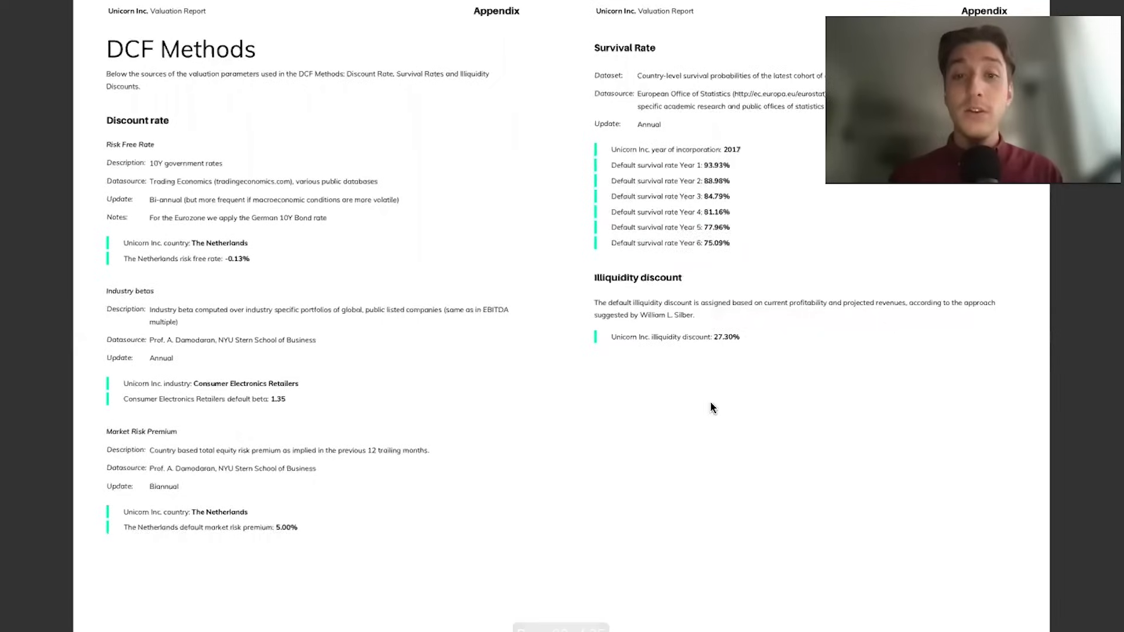
pyautogui.scroll(-5, 710, 402)
pyautogui.tripleClick(737, 58)
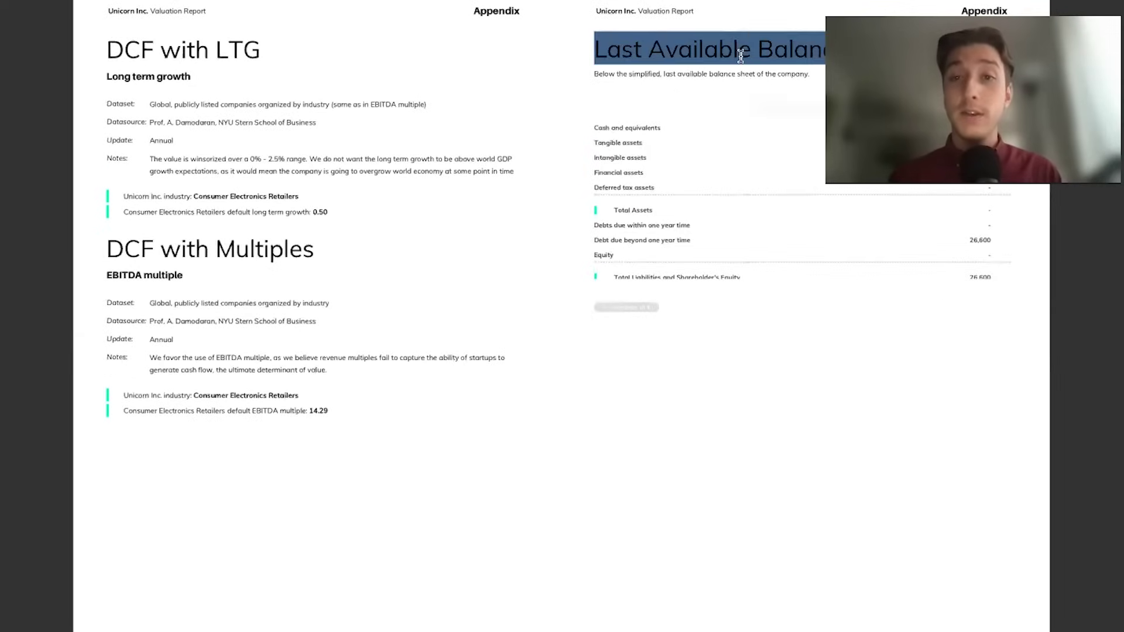
pyautogui.click(578, 446)
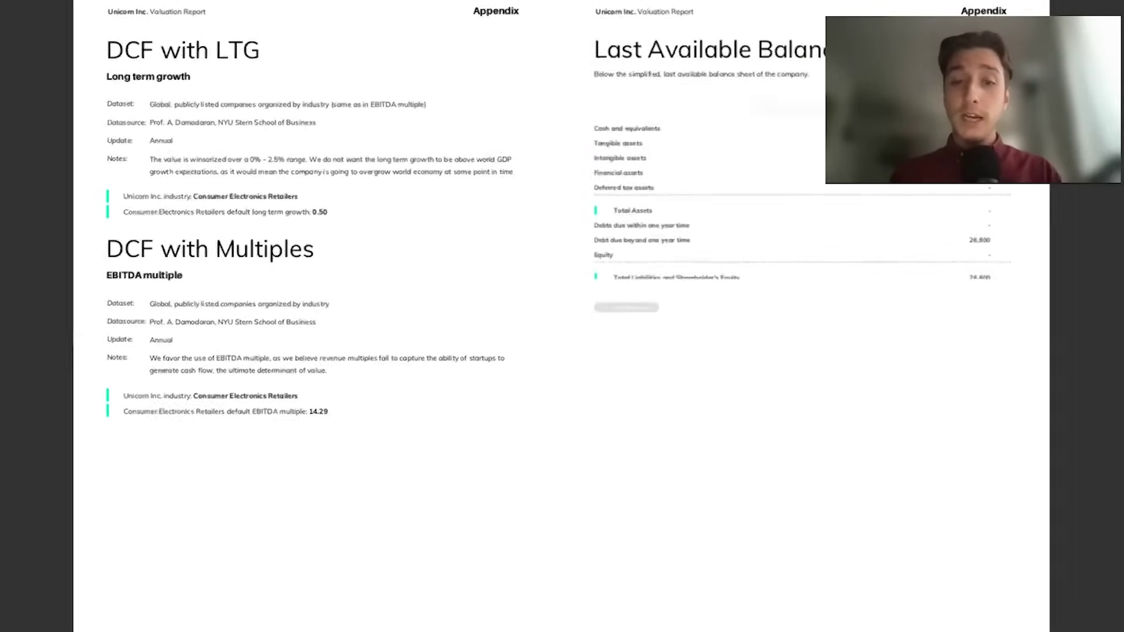
# Step: Exit the report's full-screen view and switch back to the Equidam Reports page in the browser
pyautogui.press('Escape')
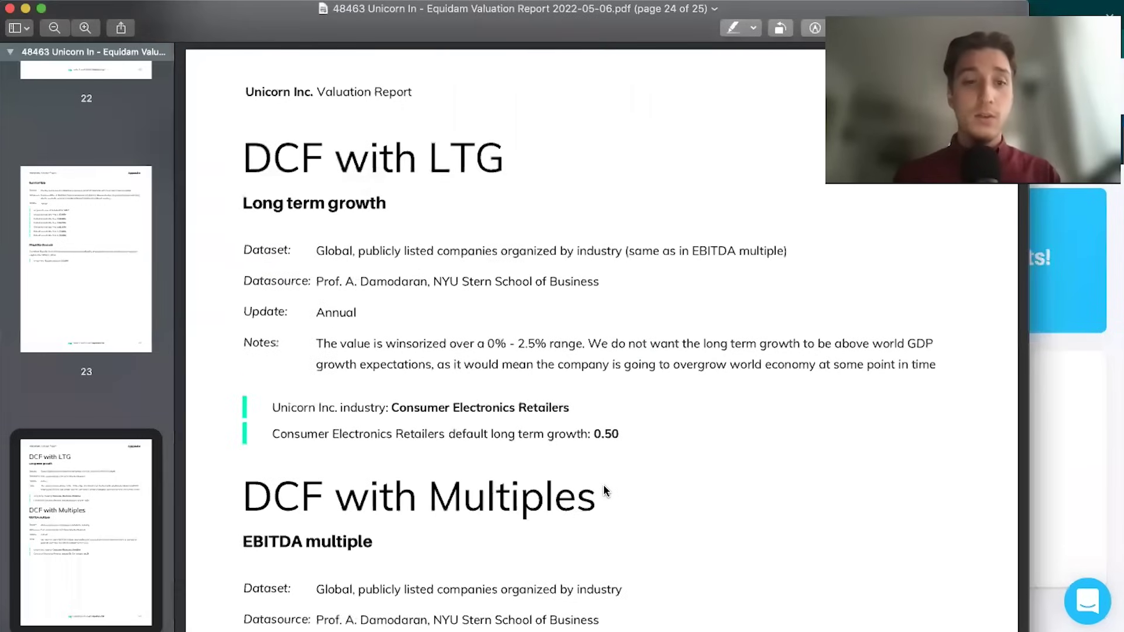
pyautogui.press('super+Tab')
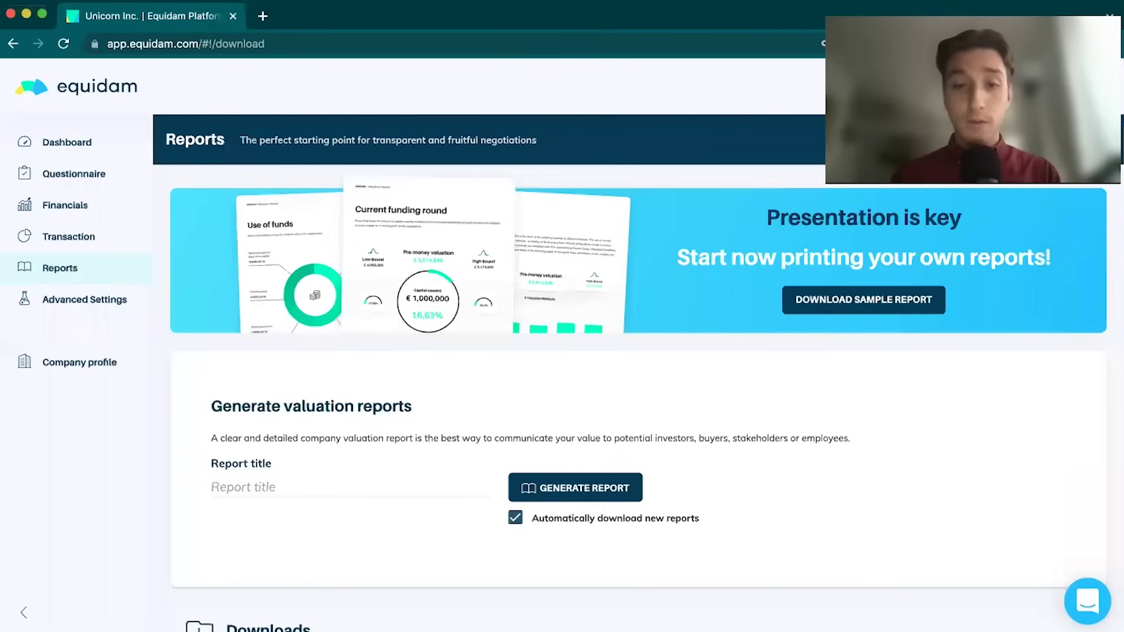